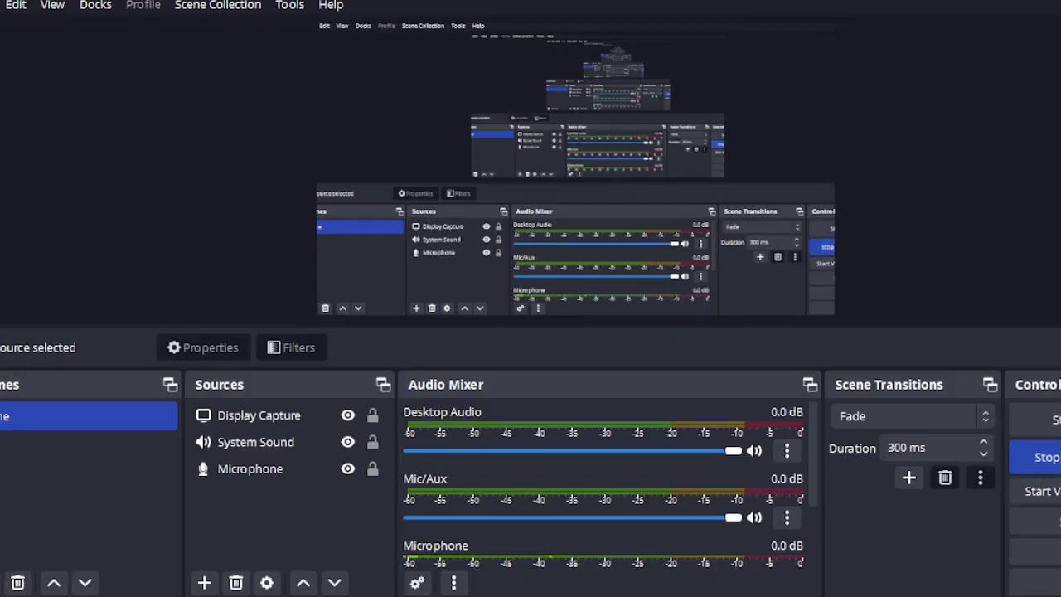
Switch to the Delta Systems Workout drawing in AutoCAD and examine the building rendering on the cover sheet up to its full extents
{"action": "left_click", "coordinate": [521, 575]}
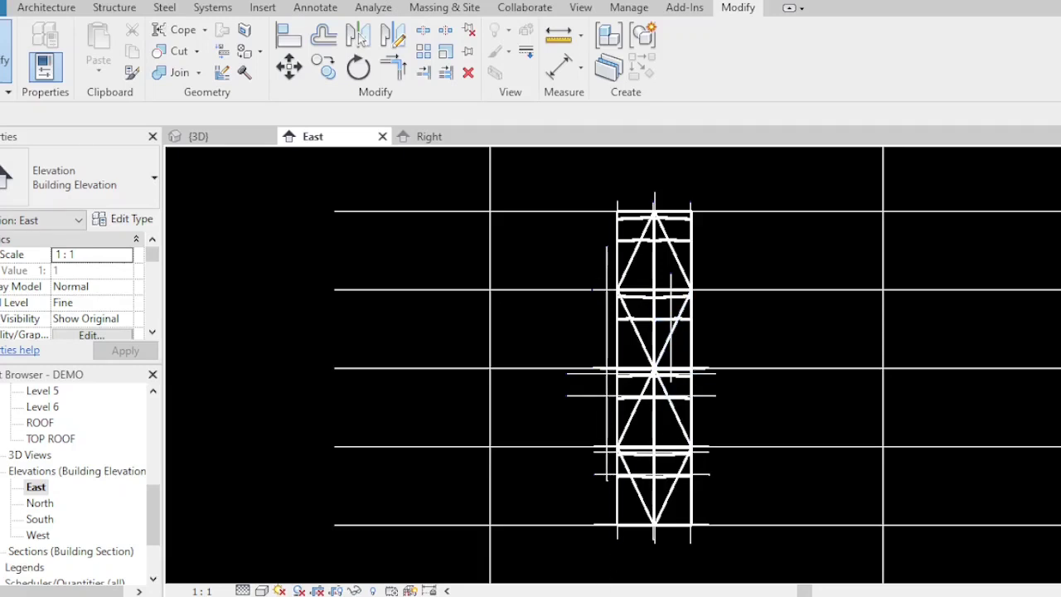
{"action": "mouse_move", "coordinate": [551, 595]}
{"action": "left_click", "coordinate": [506, 572]}
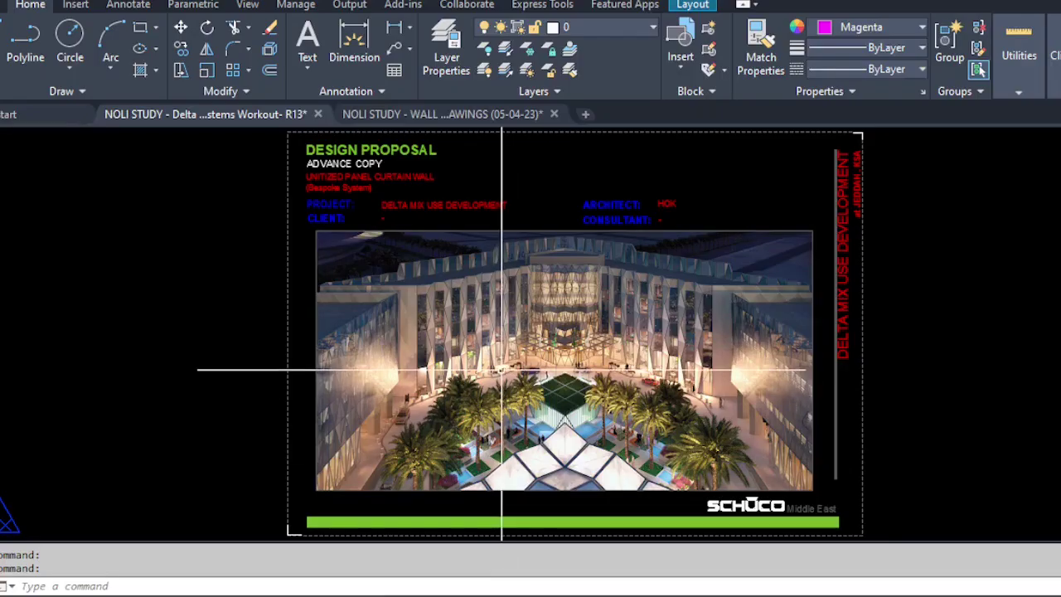
{"action": "scroll", "coordinate": [537, 283], "scroll_direction": "up", "scroll_amount": 2}
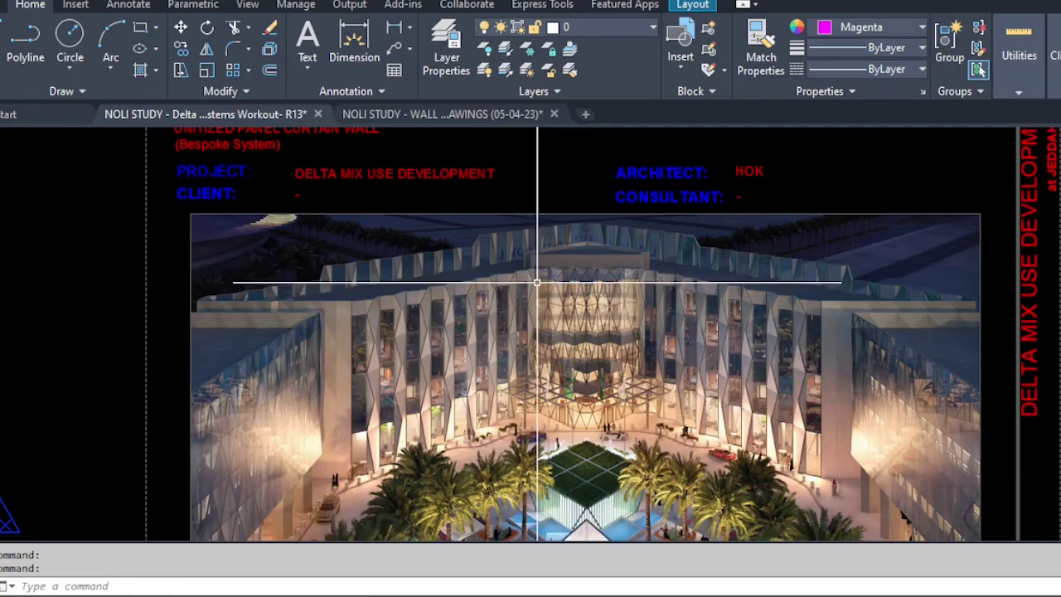
{"action": "scroll", "coordinate": [571, 281], "scroll_direction": "up", "scroll_amount": 2}
{"action": "scroll", "coordinate": [581, 282], "scroll_direction": "down", "scroll_amount": 2}
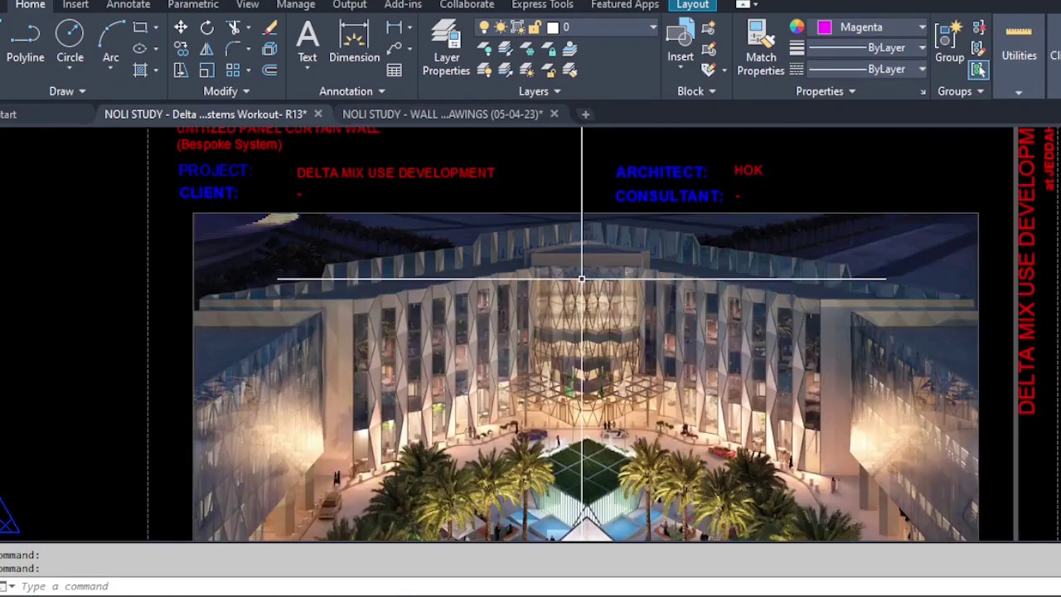
{"action": "scroll", "coordinate": [585, 338], "scroll_direction": "up", "scroll_amount": 2}
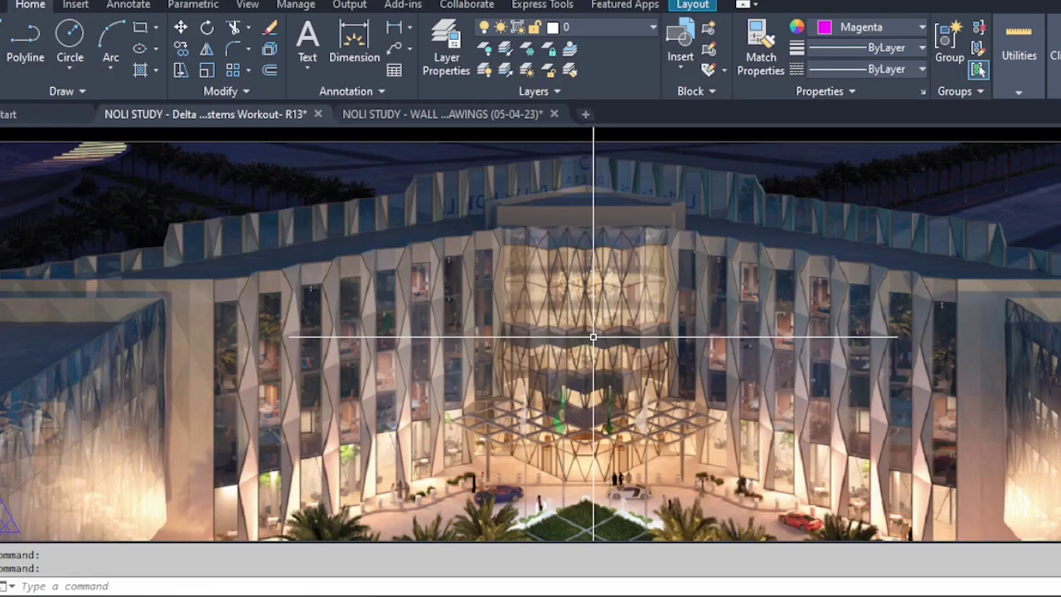
{"action": "scroll", "coordinate": [593, 337], "scroll_direction": "down", "scroll_amount": 3}
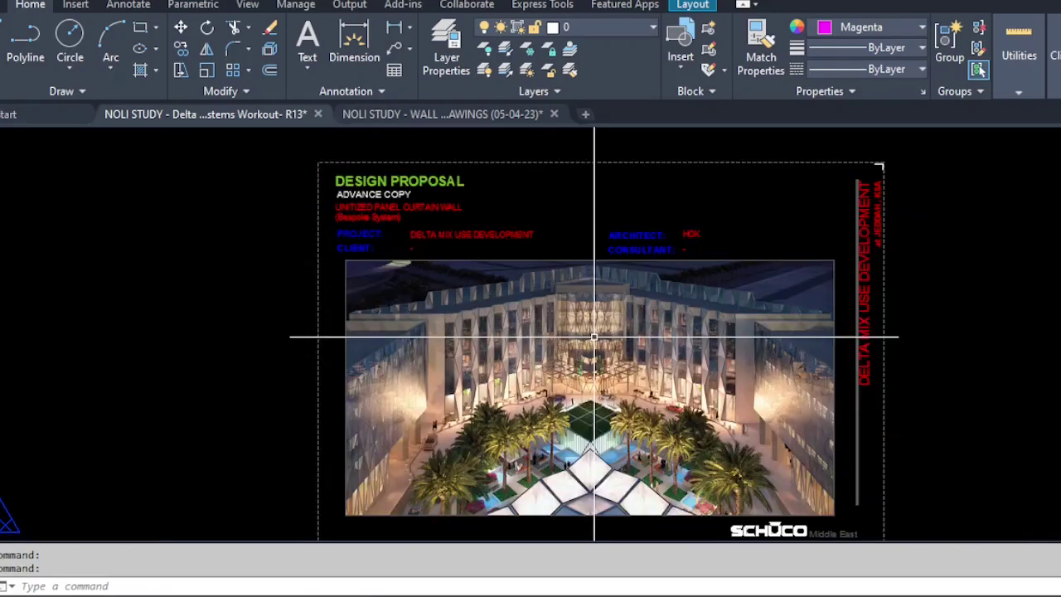
{"action": "type", "text": "z"}
{"action": "key", "text": "Return"}
{"action": "type", "text": "e"}
{"action": "key", "text": "Return"}
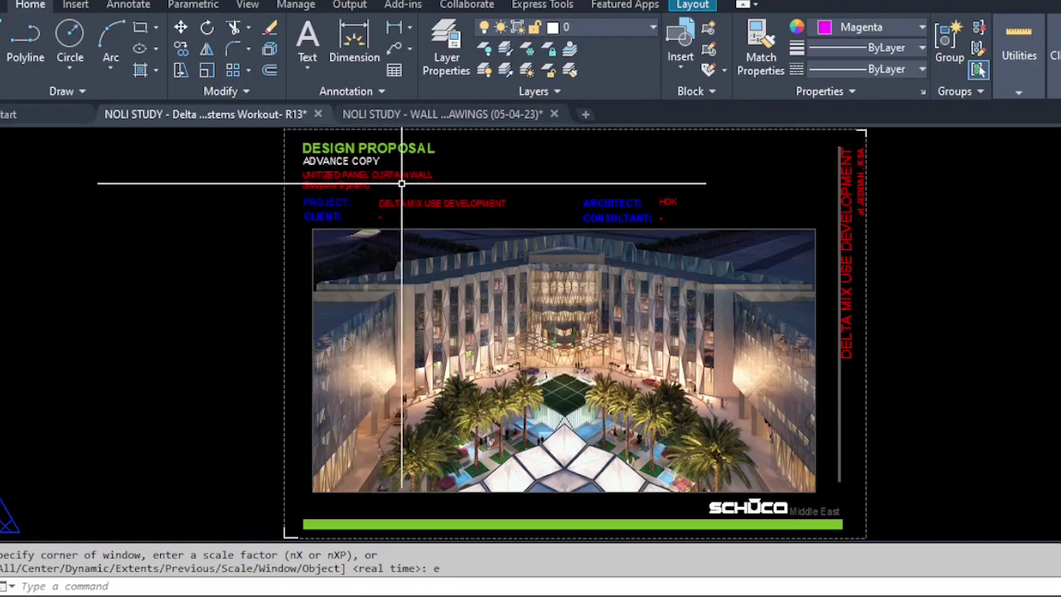
Examine the system and project text in the cover sheet's header, and restore the view to the sheet's extents
{"action": "scroll", "coordinate": [338, 177], "scroll_direction": "up", "scroll_amount": 8}
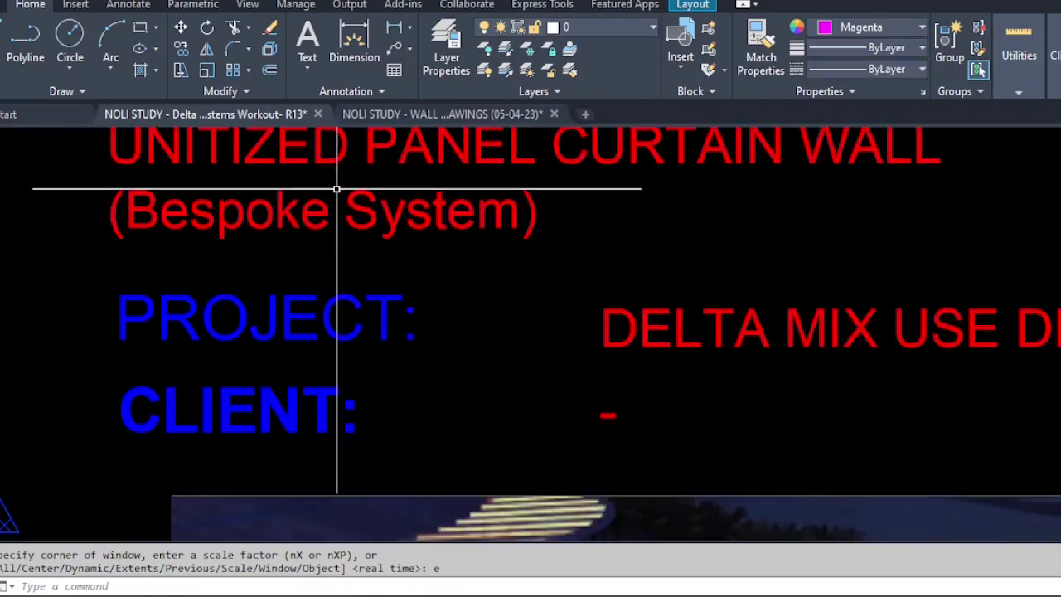
{"action": "scroll", "coordinate": [354, 234], "scroll_direction": "down", "scroll_amount": 4}
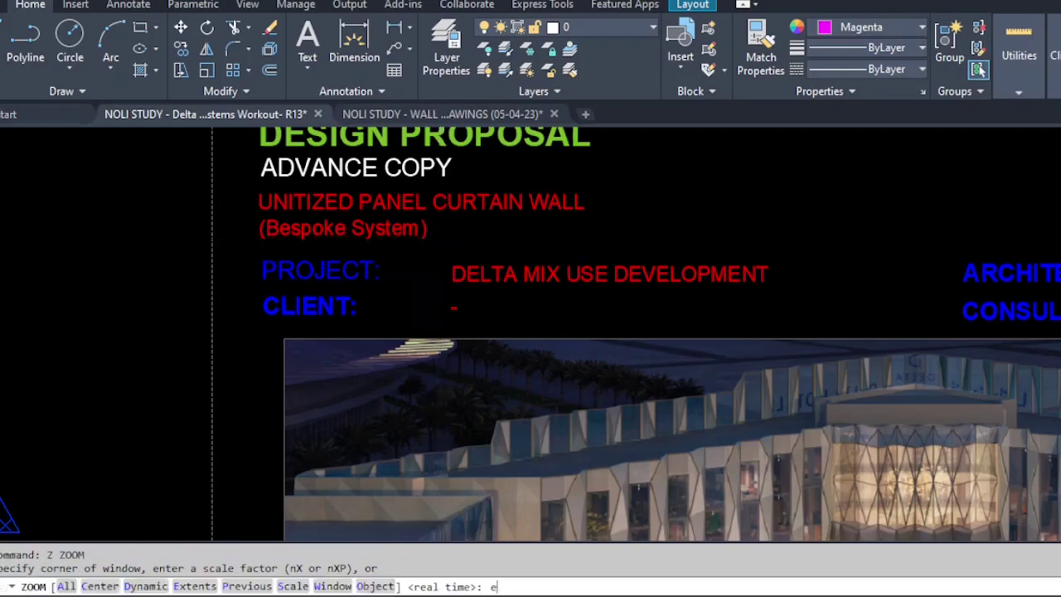
{"action": "type", "text": "z"}
{"action": "key", "text": "Return"}
{"action": "type", "text": "e"}
{"action": "key", "text": "Return"}
{"action": "key", "text": "Return"}
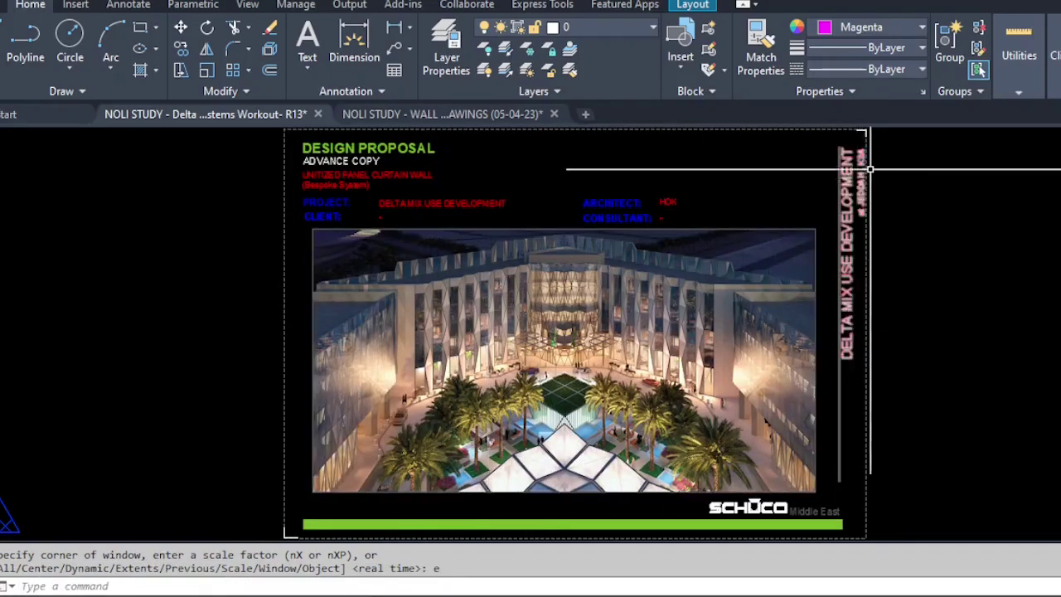
Examine the vertical project name and location text beside the rendering, and return to the full sheet
{"action": "scroll", "coordinate": [873, 168], "scroll_direction": "up", "scroll_amount": 4}
{"action": "scroll", "coordinate": [839, 241], "scroll_direction": "down", "scroll_amount": 2}
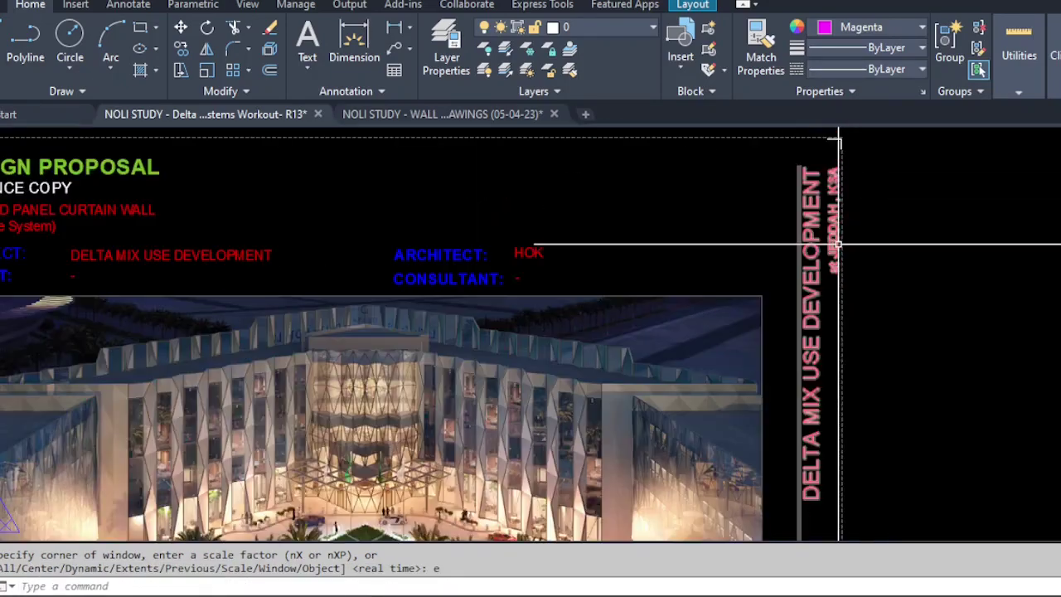
{"action": "scroll", "coordinate": [837, 199], "scroll_direction": "up", "scroll_amount": 2}
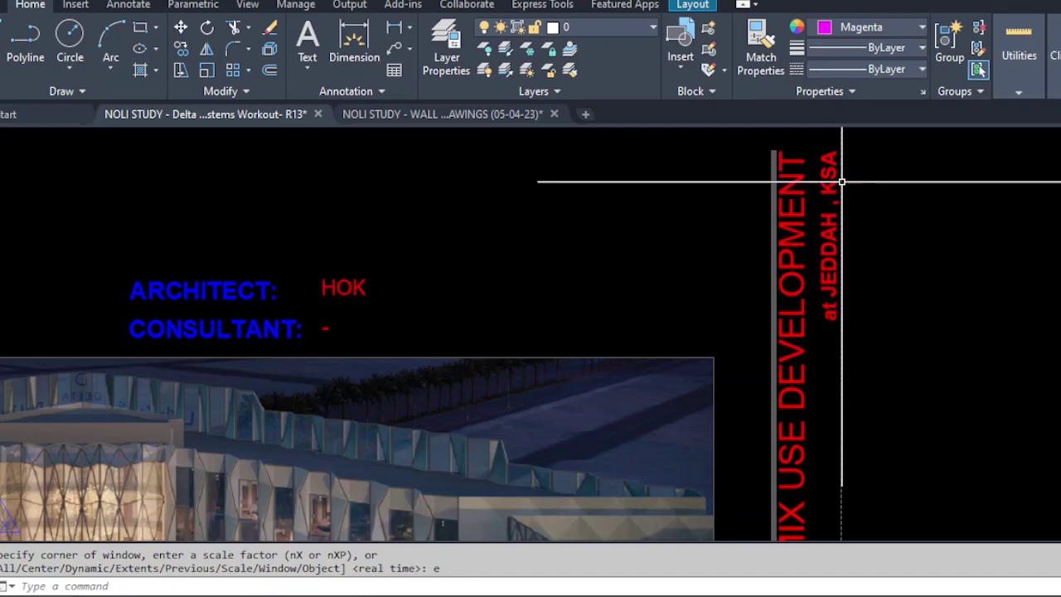
{"action": "scroll", "coordinate": [841, 181], "scroll_direction": "down", "scroll_amount": 5}
{"action": "key", "text": "Escape"}
{"action": "key", "text": "Escape"}
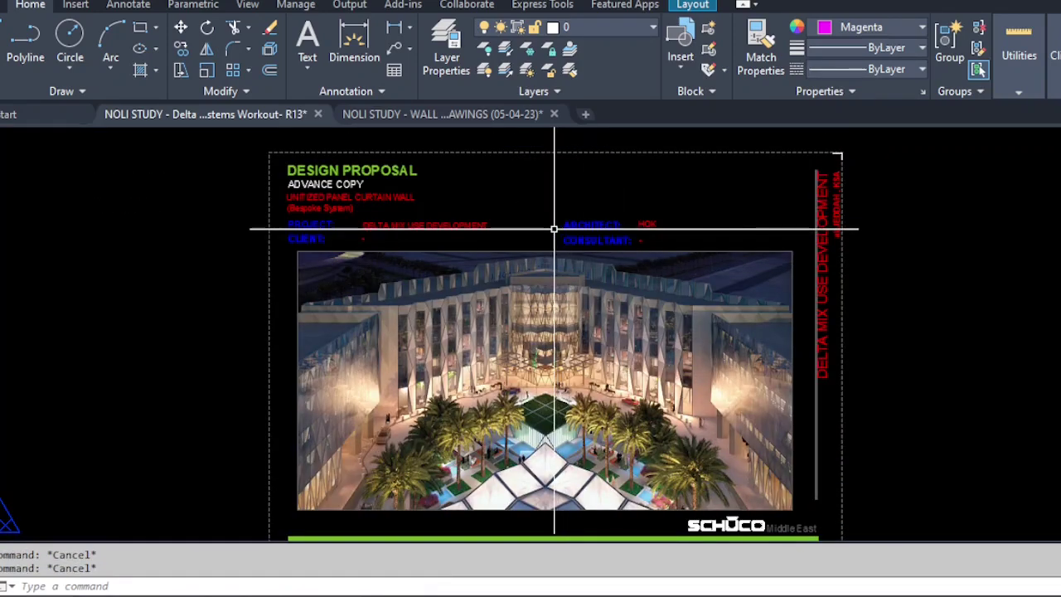
{"action": "type", "text": "z"}
{"action": "key", "text": "Return"}
{"action": "type", "text": "e"}
{"action": "key", "text": "Return"}
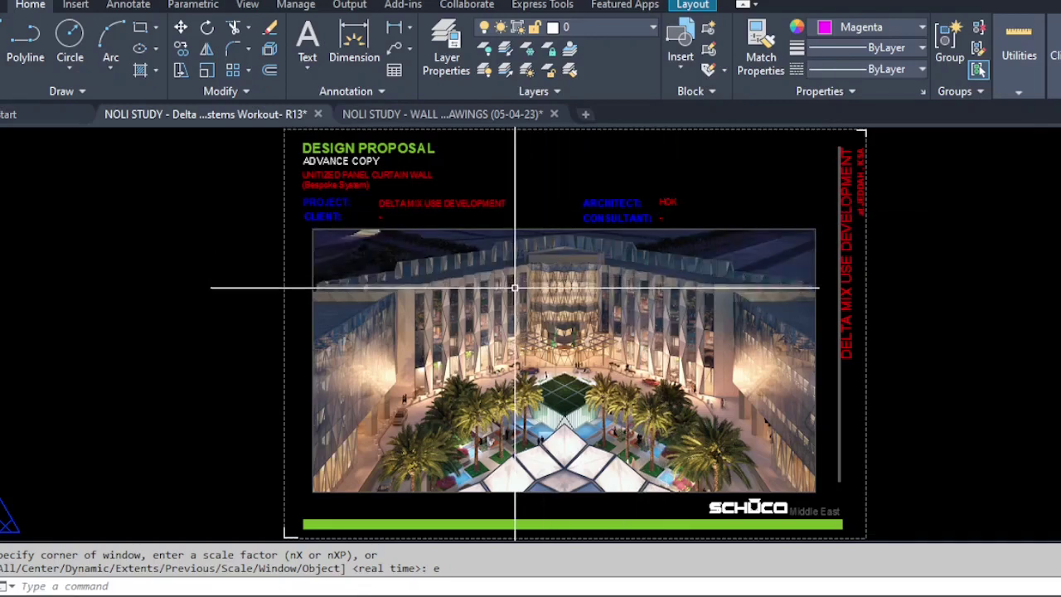
Review the curtain wall description above the rendering and fit the whole cover sheet in view again
{"action": "scroll", "coordinate": [390, 180], "scroll_direction": "up", "scroll_amount": 4}
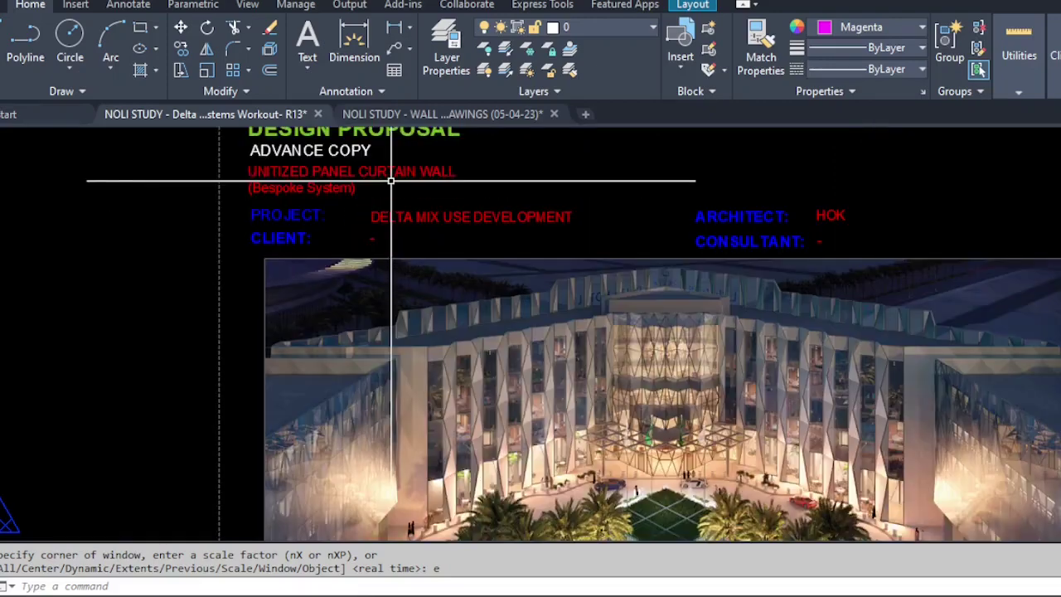
{"action": "scroll", "coordinate": [391, 181], "scroll_direction": "down", "scroll_amount": 6}
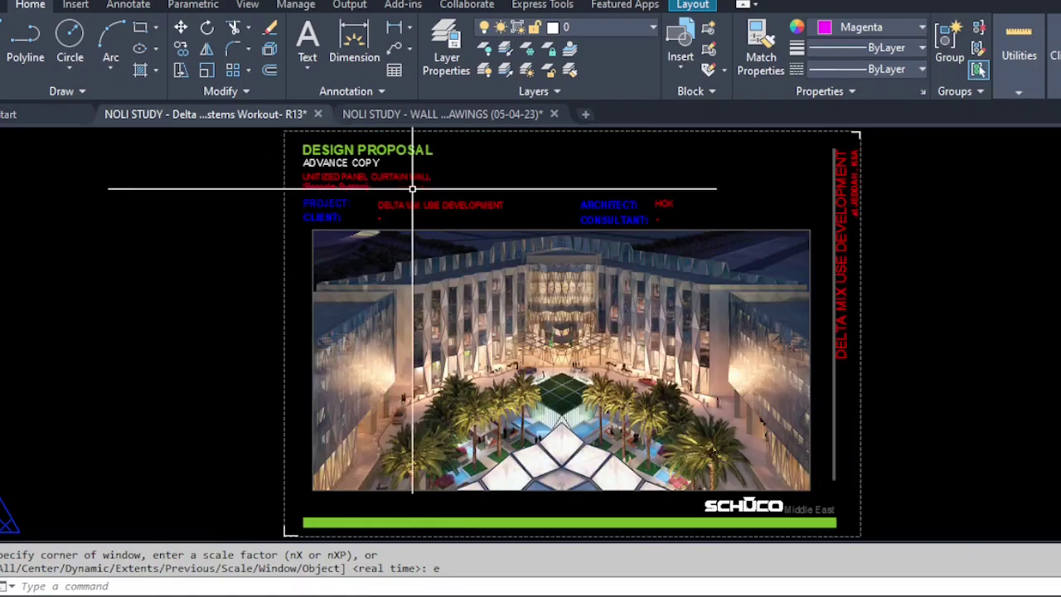
{"action": "scroll", "coordinate": [763, 518], "scroll_direction": "up", "scroll_amount": 3}
{"action": "key", "text": "Return"}
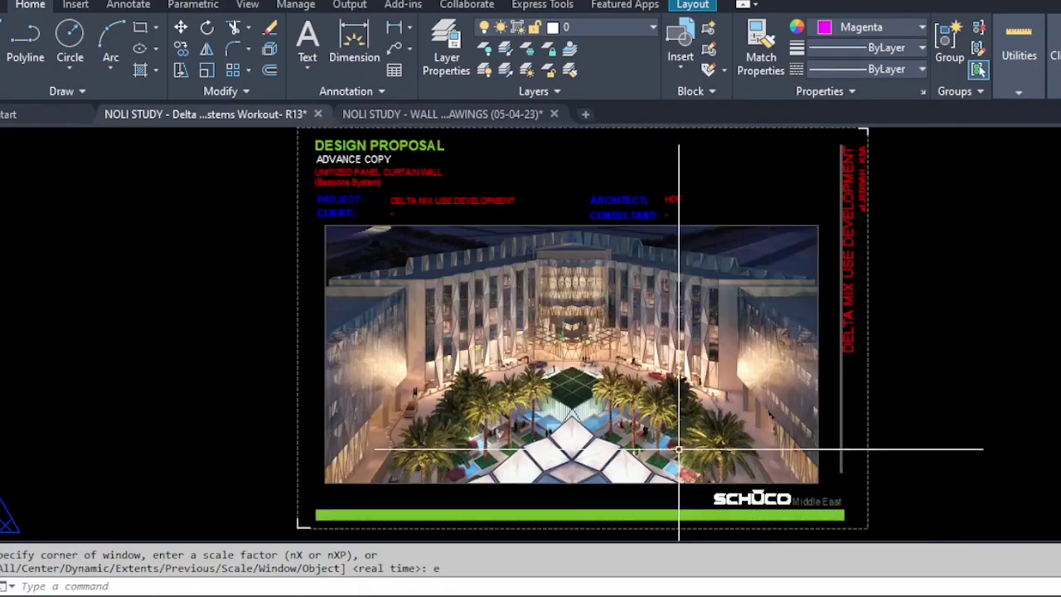
{"action": "type", "text": "z"}
{"action": "key", "text": "Return"}
{"action": "type", "text": "e"}
{"action": "key", "text": "Return"}
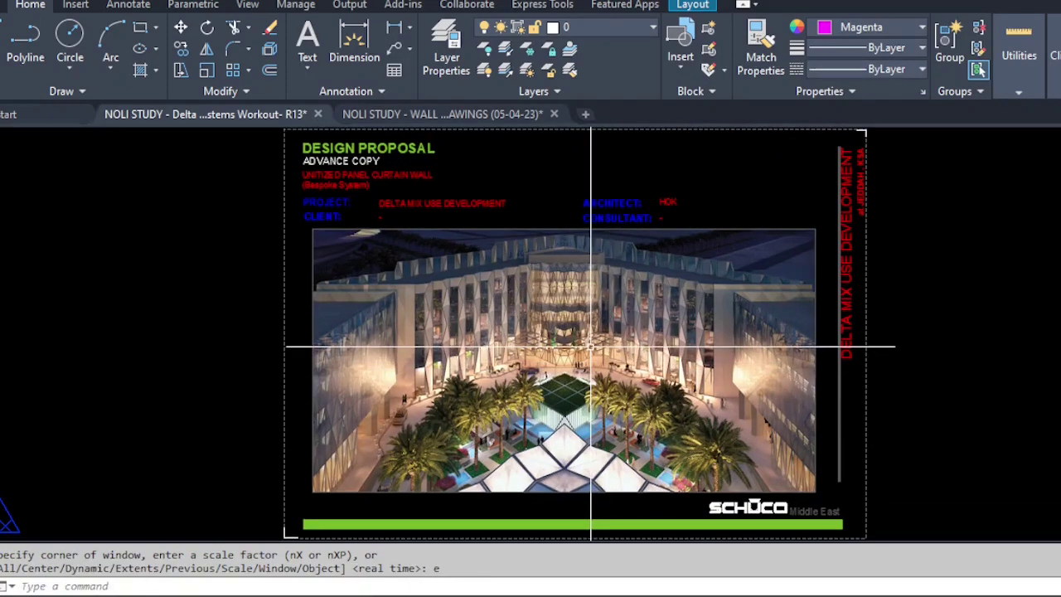
Inspect the folded facade panels around the central entrance in the cover rendering
{"action": "scroll", "coordinate": [590, 348], "scroll_direction": "up", "scroll_amount": 6}
{"action": "scroll", "coordinate": [616, 294], "scroll_direction": "down", "scroll_amount": 2}
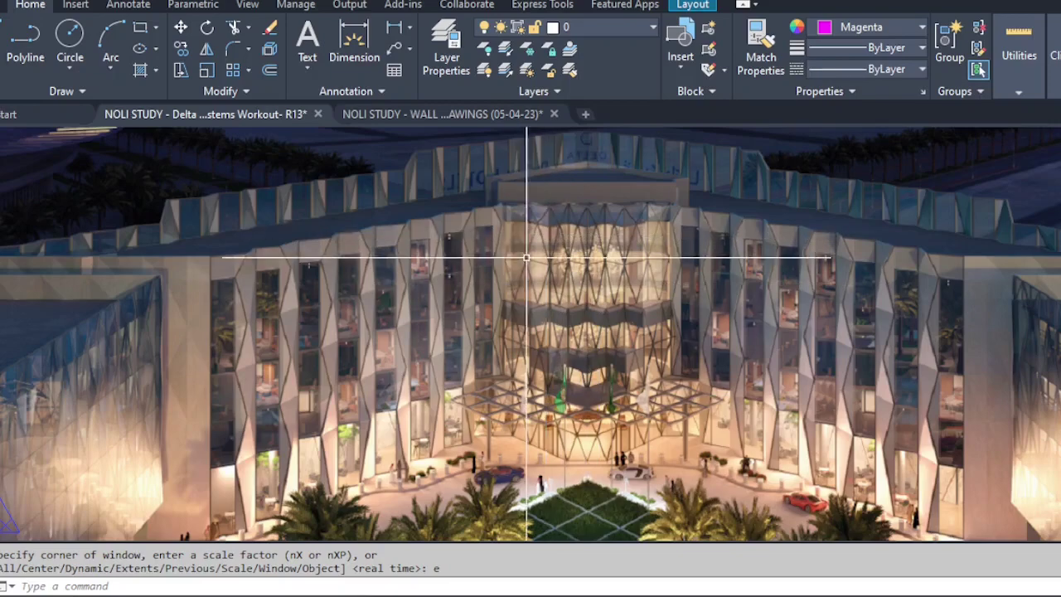
{"action": "scroll", "coordinate": [667, 290], "scroll_direction": "up", "scroll_amount": 2}
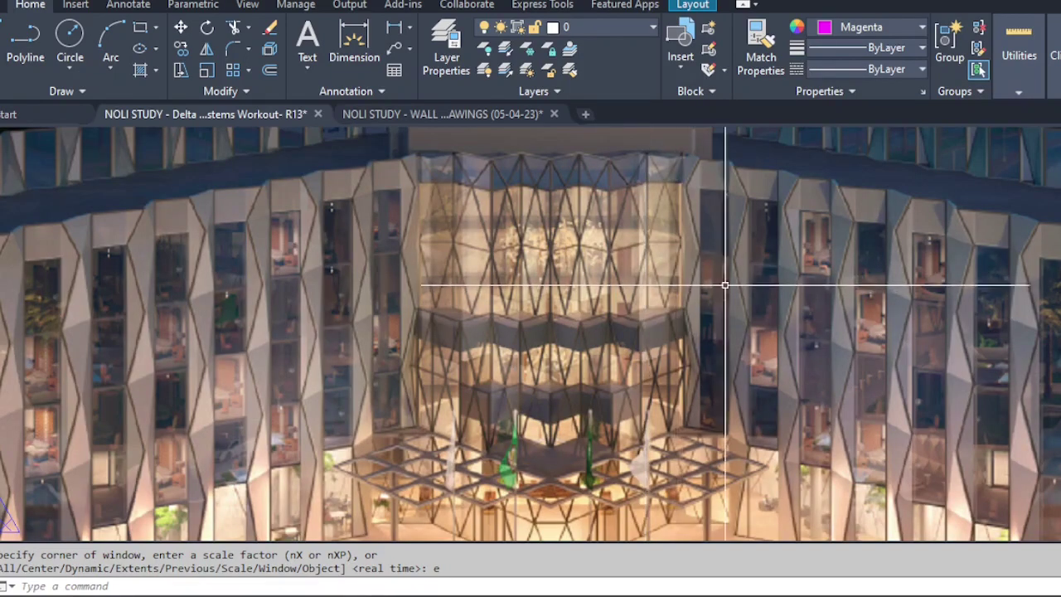
{"action": "scroll", "coordinate": [795, 285], "scroll_direction": "down", "scroll_amount": 2}
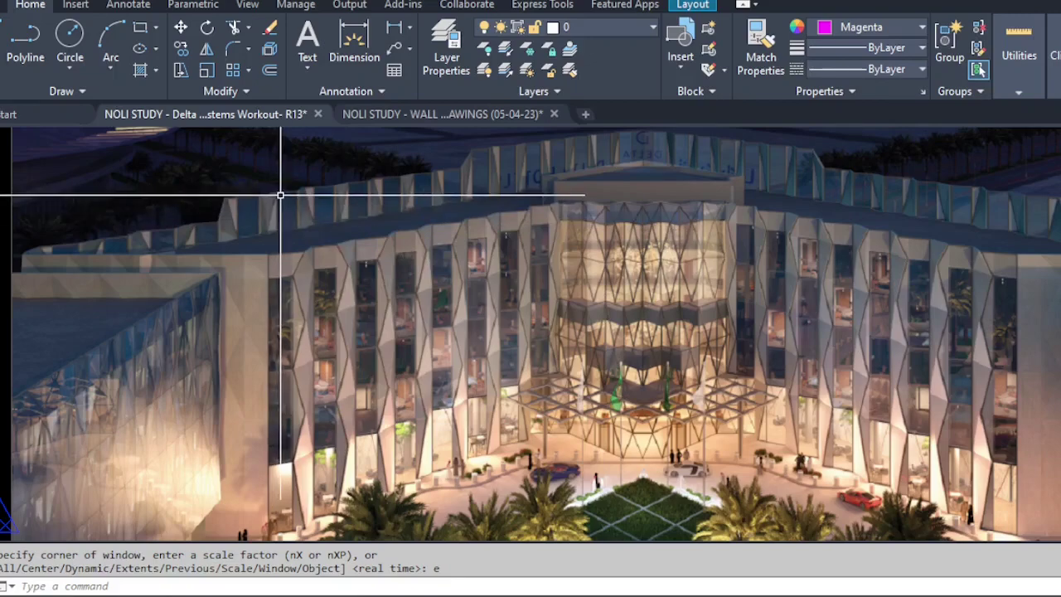
Browse the following layouts with the panel elevation and mullion details, and fit the detail sheet to its extents
{"action": "mouse_move", "coordinate": [235, 118]}
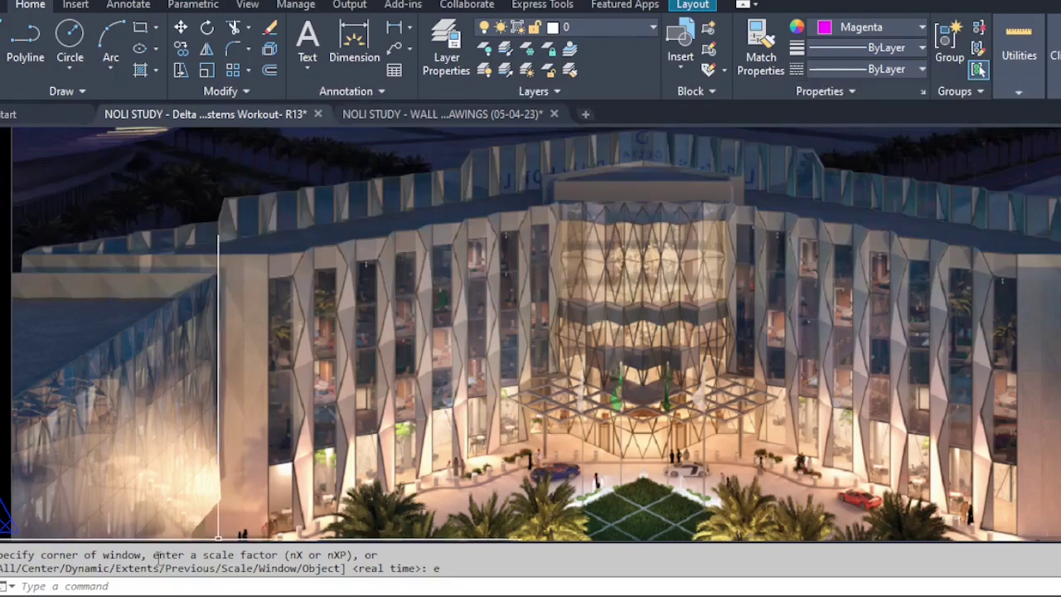
{"action": "key", "text": "ctrl+Page_Down"}
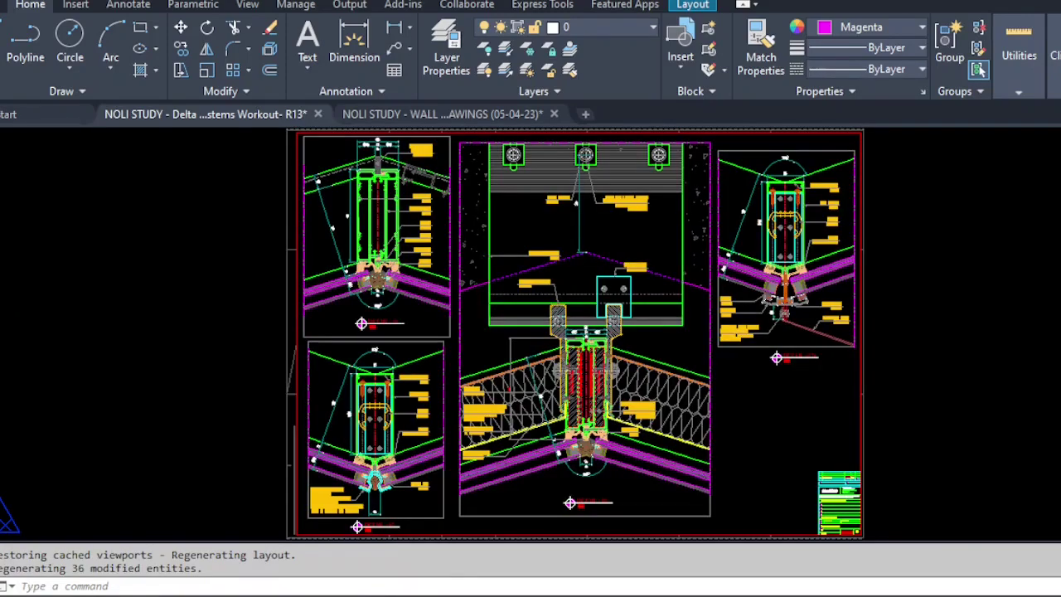
{"action": "key", "text": "ctrl+Page_Down"}
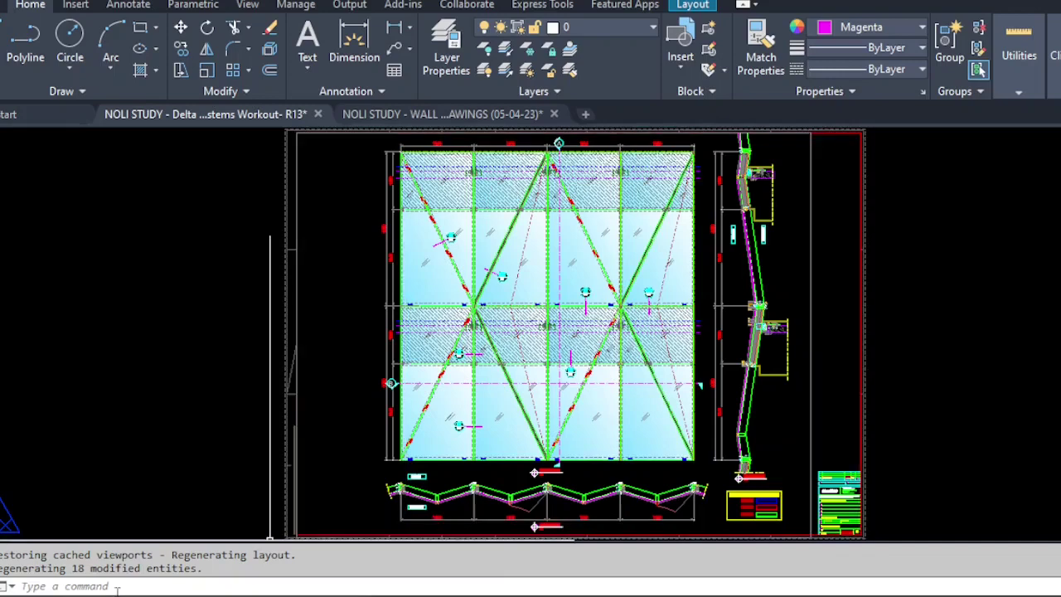
{"action": "key", "text": "ctrl+Page_Up"}
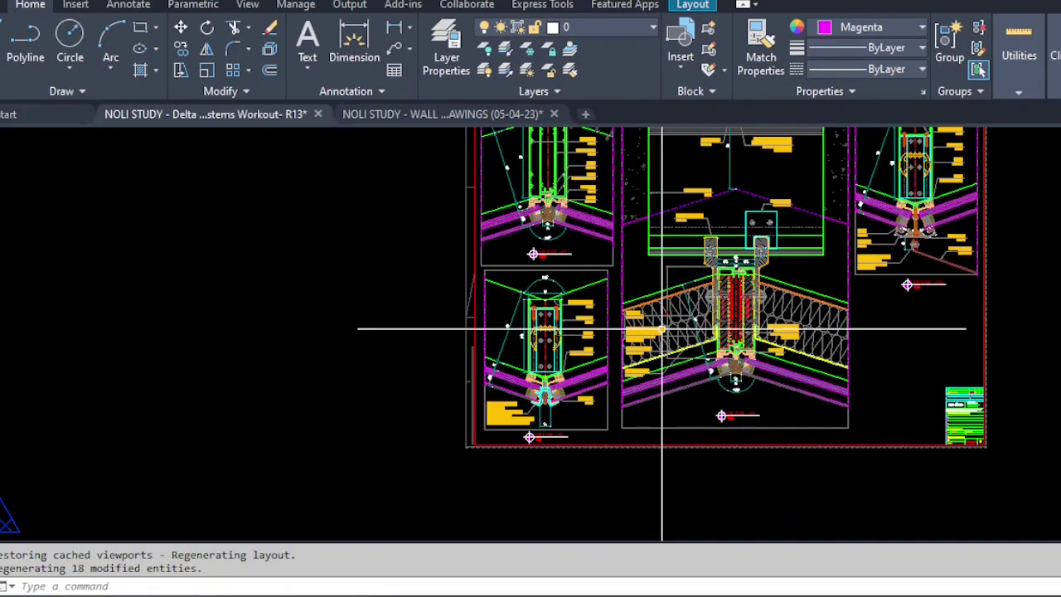
{"action": "type", "text": "z"}
{"action": "key", "text": "Return"}
{"action": "type", "text": "e"}
{"action": "key", "text": "Return"}
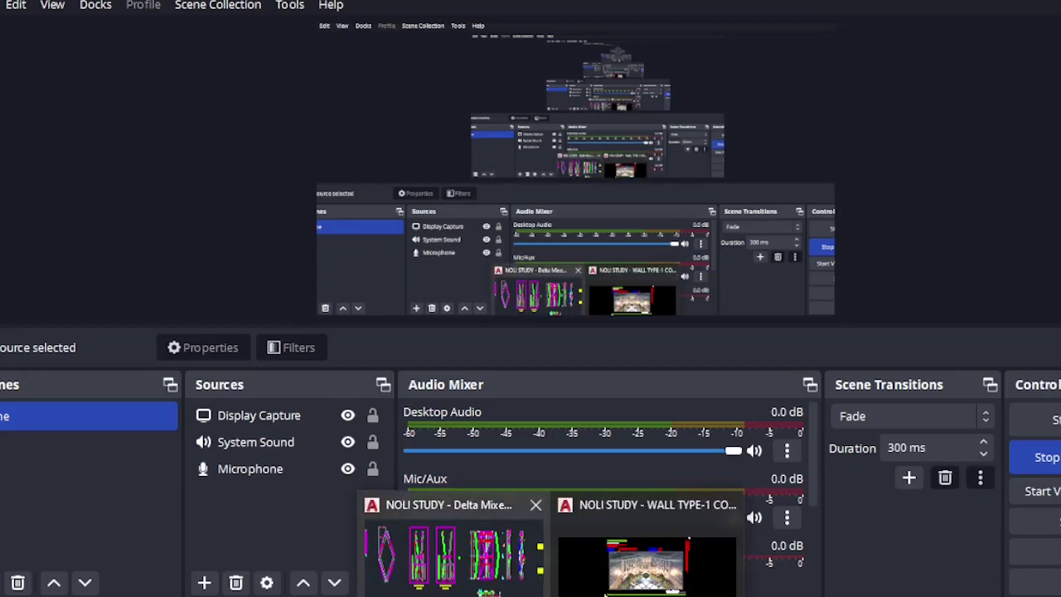
Switch to the Delta Mixed Use drawing's model space and examine the male and female mullions and the panel elevations
{"action": "left_click", "coordinate": [450, 549]}
{"action": "scroll", "coordinate": [451, 456], "scroll_direction": "down", "scroll_amount": 1}
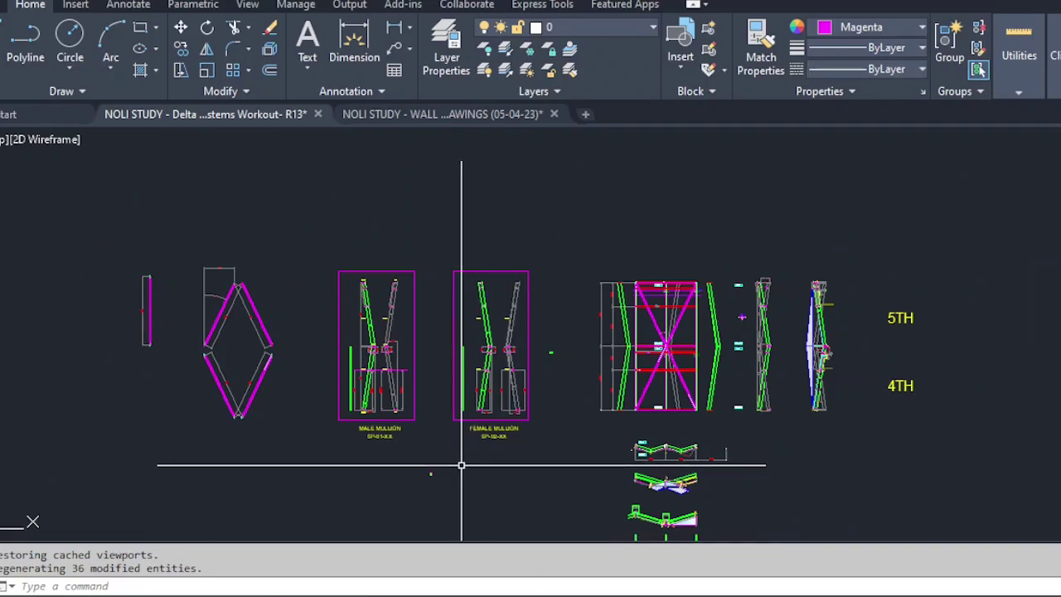
{"action": "scroll", "coordinate": [469, 410], "scroll_direction": "down", "scroll_amount": 2}
{"action": "scroll", "coordinate": [496, 480], "scroll_direction": "up", "scroll_amount": 3}
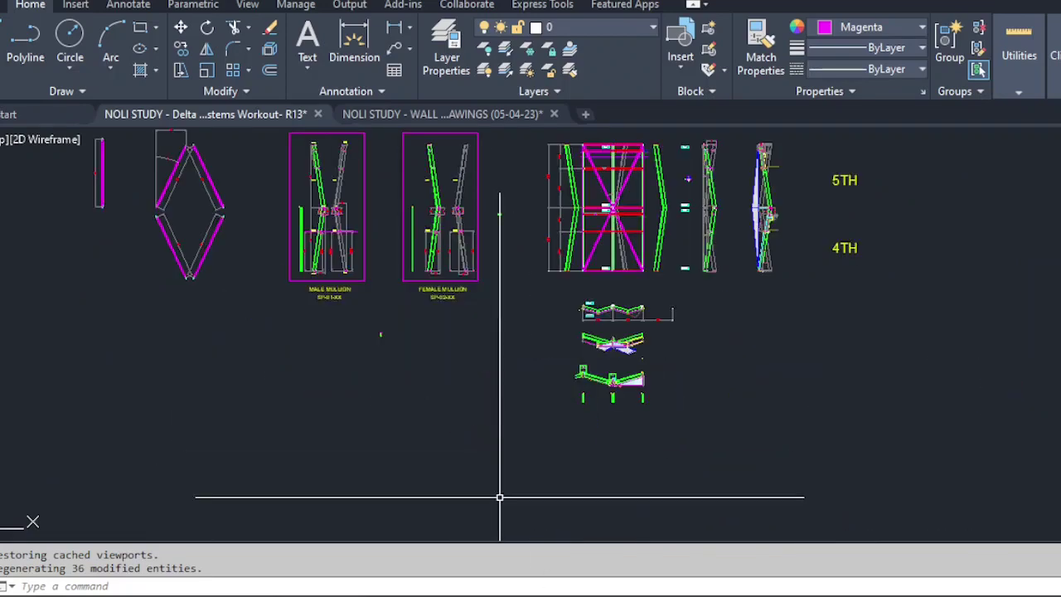
{"action": "mouse_move", "coordinate": [467, 381]}
{"action": "middle_mouse_down"}
{"action": "mouse_move", "coordinate": [481, 379]}
{"action": "mouse_move", "coordinate": [481, 427]}
{"action": "middle_mouse_up"}
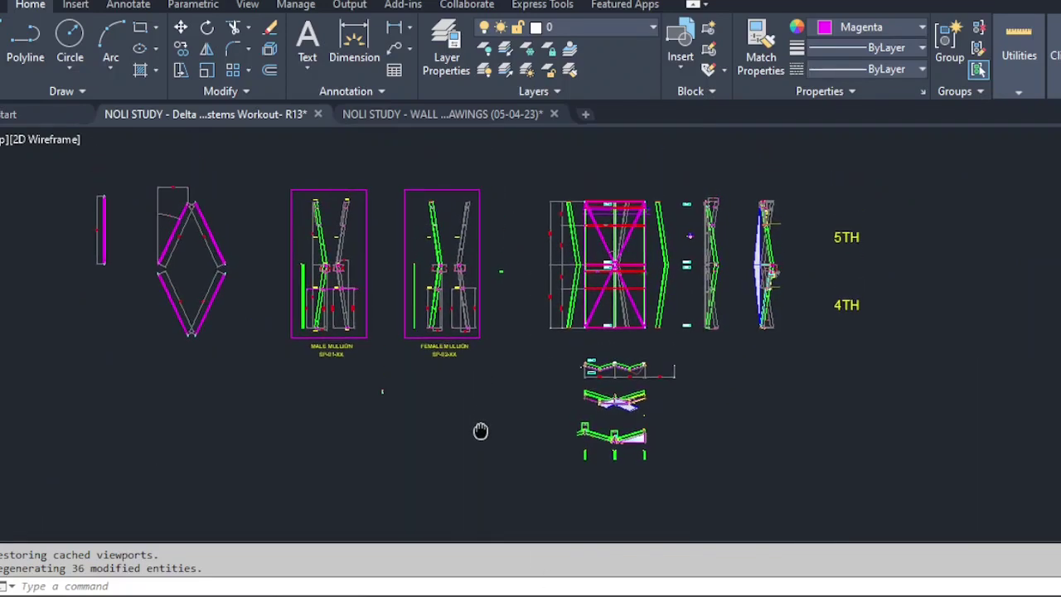
{"action": "scroll", "coordinate": [170, 240], "scroll_direction": "up", "scroll_amount": 2}
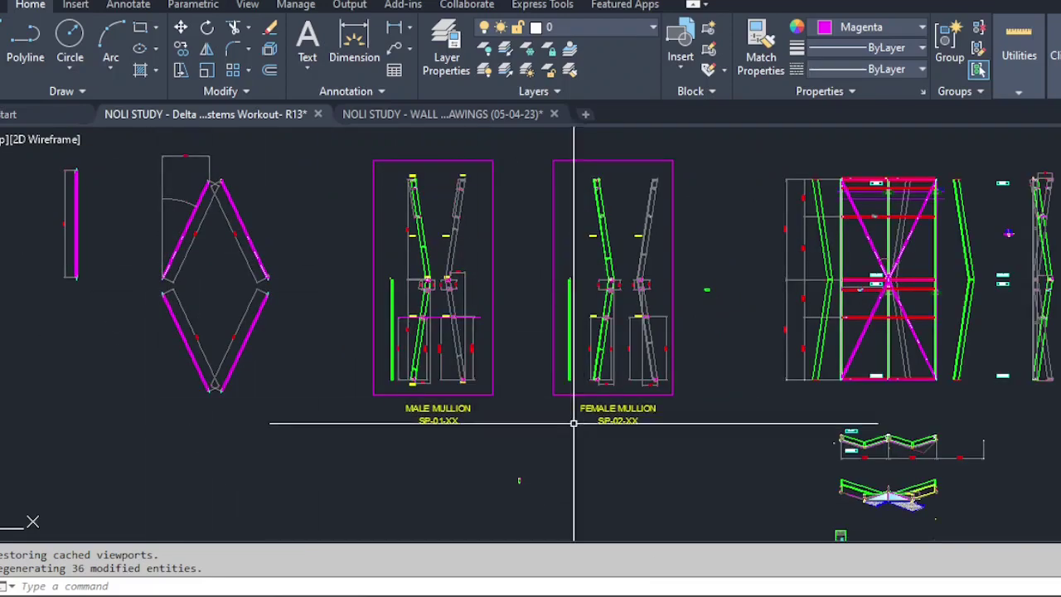
{"action": "scroll", "coordinate": [563, 368], "scroll_direction": "down", "scroll_amount": 2}
{"action": "scroll", "coordinate": [569, 367], "scroll_direction": "up", "scroll_amount": 2}
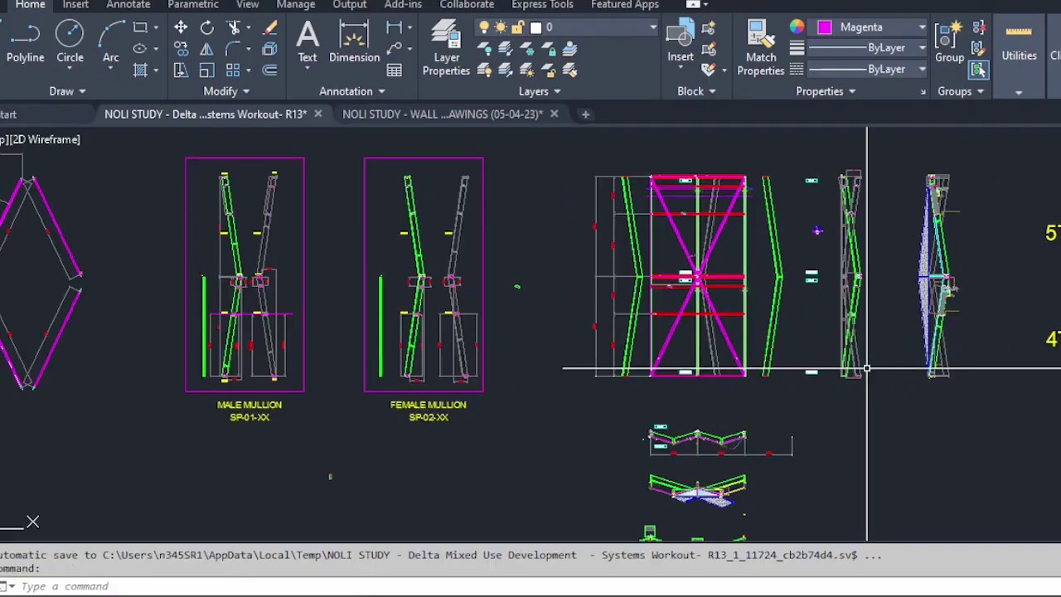
{"action": "scroll", "coordinate": [581, 331], "scroll_direction": "down", "scroll_amount": 2}
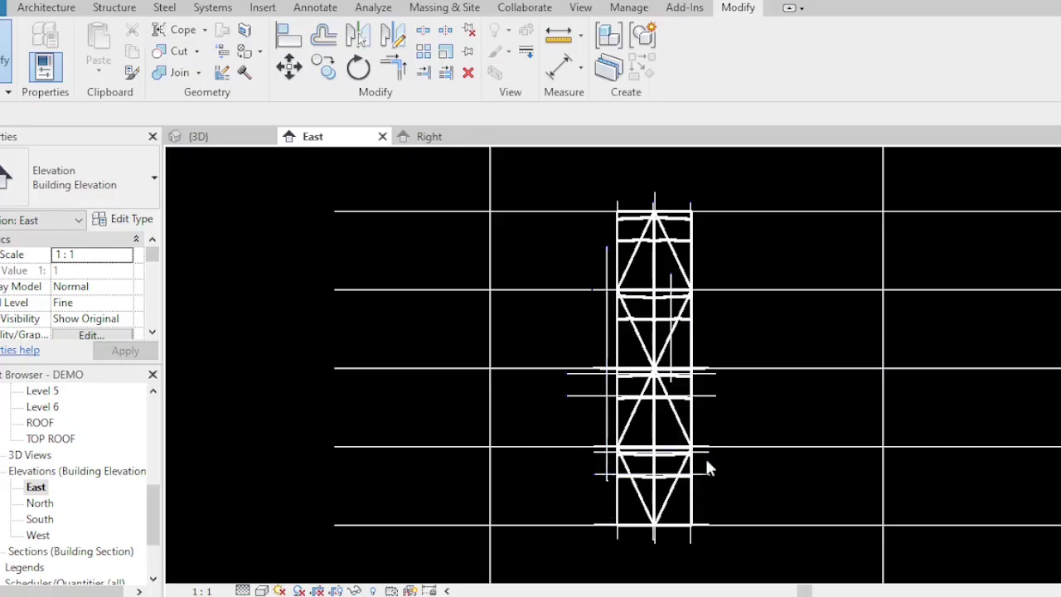
Look over the East elevation in Revit and switch to the WALL TYPE-1 drawing in AutoCAD to view its facade elevation layout
{"action": "scroll", "coordinate": [706, 489], "scroll_direction": "up", "scroll_amount": 1}
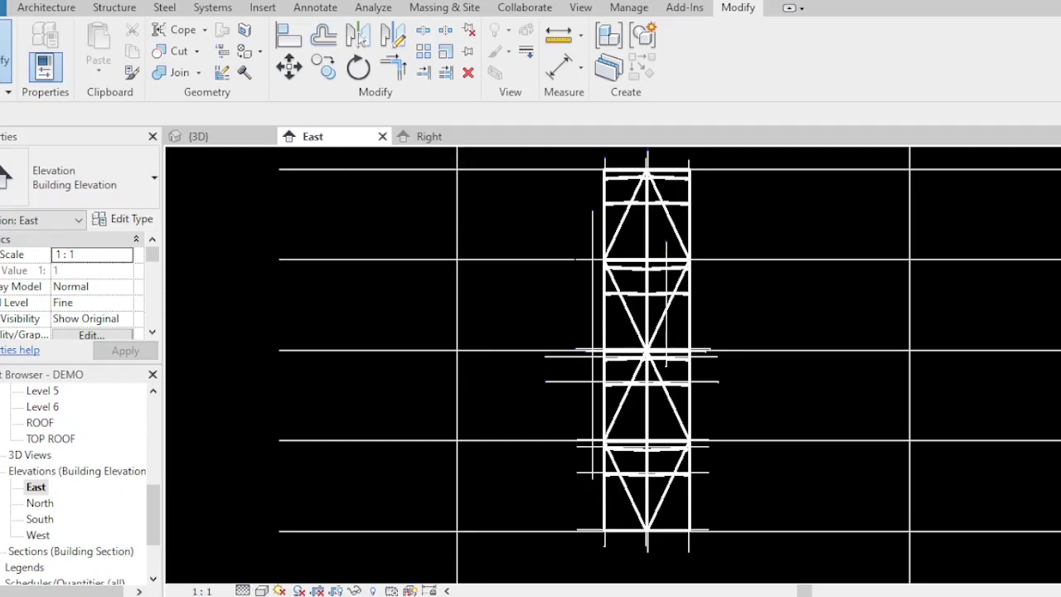
{"action": "left_click", "coordinate": [611, 568]}
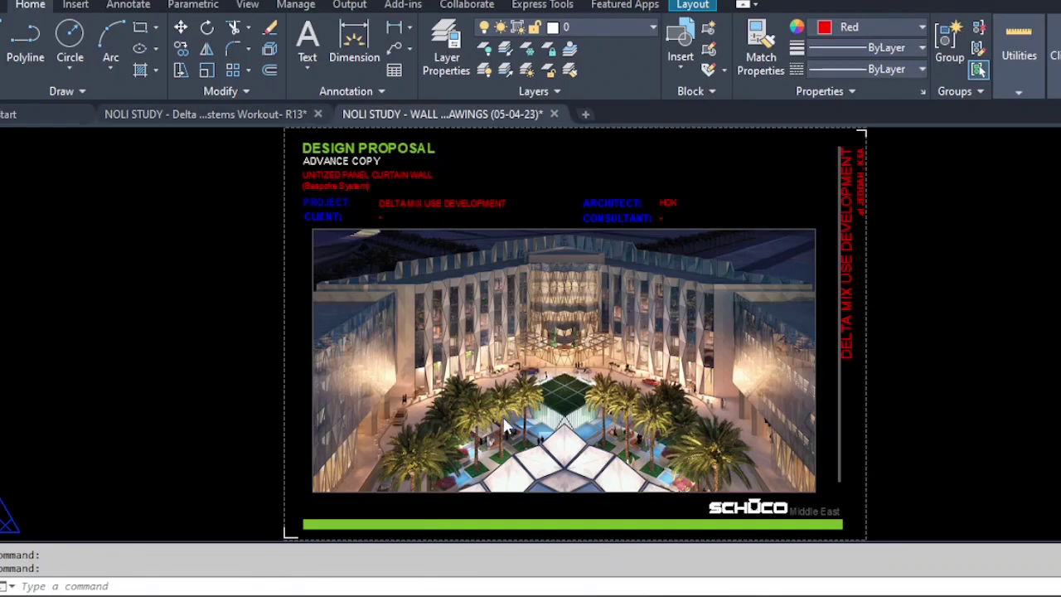
{"action": "key", "text": "ctrl+Page_Down"}
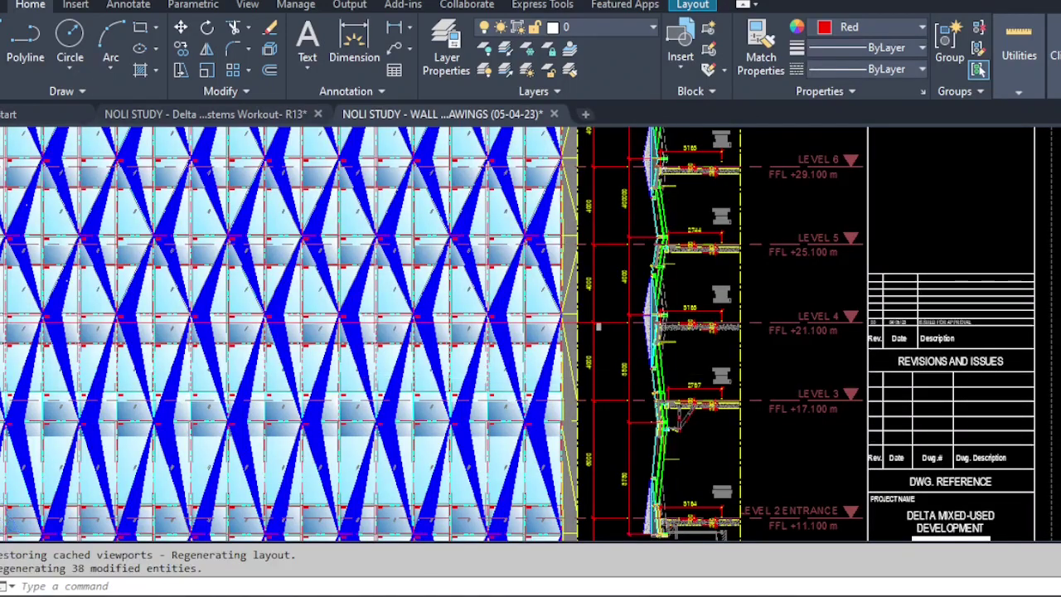
Examine the East general elevation of Wall Type 1 with its title and plan section, fitting the layout to its extents
{"action": "scroll", "coordinate": [509, 408], "scroll_direction": "down", "scroll_amount": 2}
{"action": "type", "text": "z"}
{"action": "key", "text": "Return"}
{"action": "type", "text": "e"}
{"action": "key", "text": "Return"}
{"action": "scroll", "coordinate": [463, 479], "scroll_direction": "up", "scroll_amount": 8}
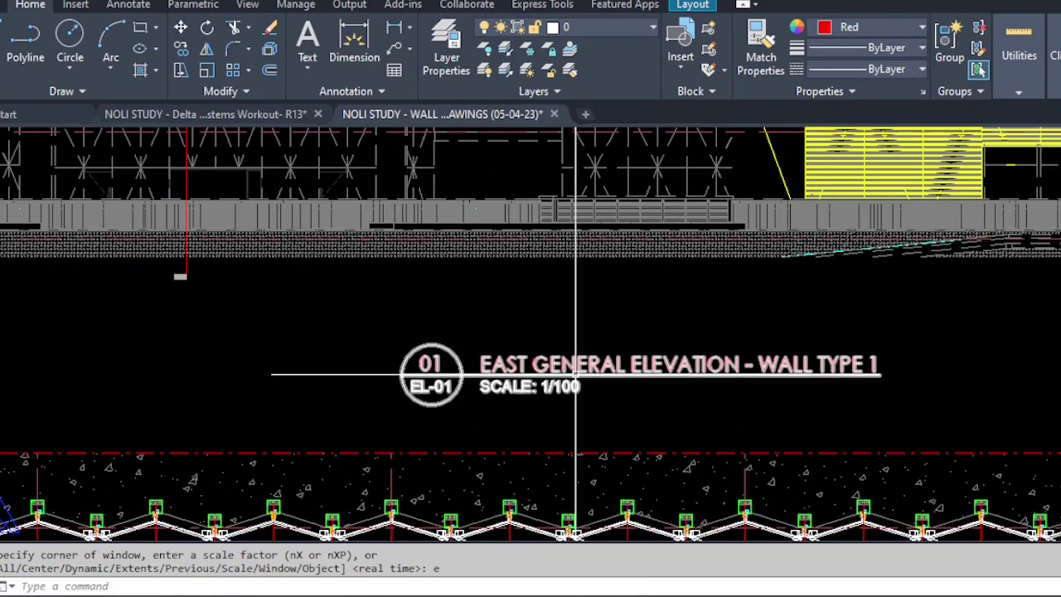
{"action": "scroll", "coordinate": [563, 389], "scroll_direction": "down", "scroll_amount": 4}
{"action": "key", "text": "Escape"}
{"action": "key", "text": "Escape"}
{"action": "type", "text": "z"}
{"action": "key", "text": "Return"}
{"action": "type", "text": "e"}
{"action": "key", "text": "Return"}
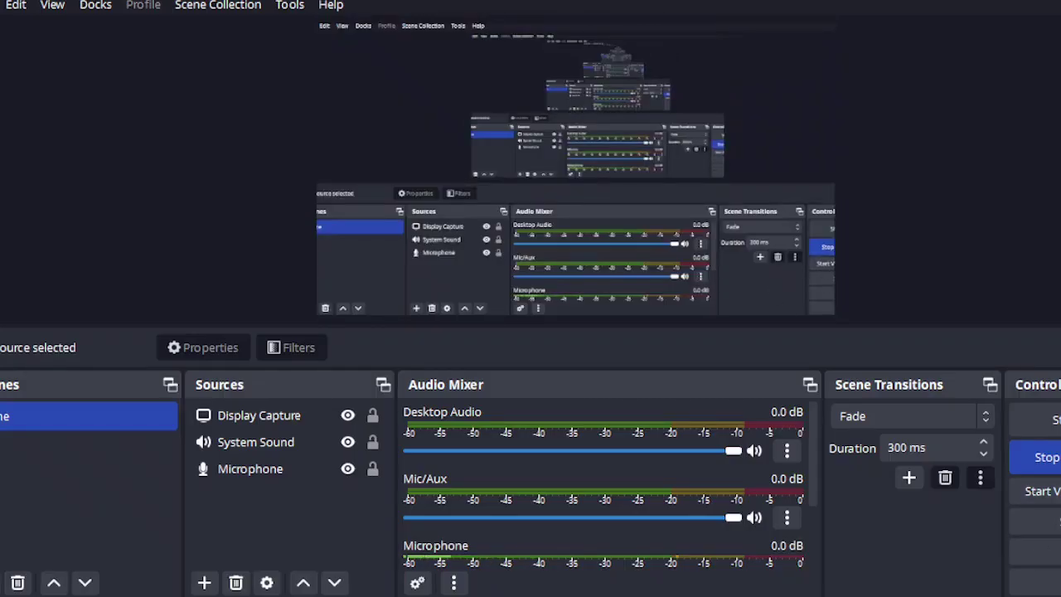
Switch back to AutoCAD's Delta Mixed Use drawing and look over the male and female mullion details beside the panel elevation
{"action": "mouse_move", "coordinate": [551, 596]}
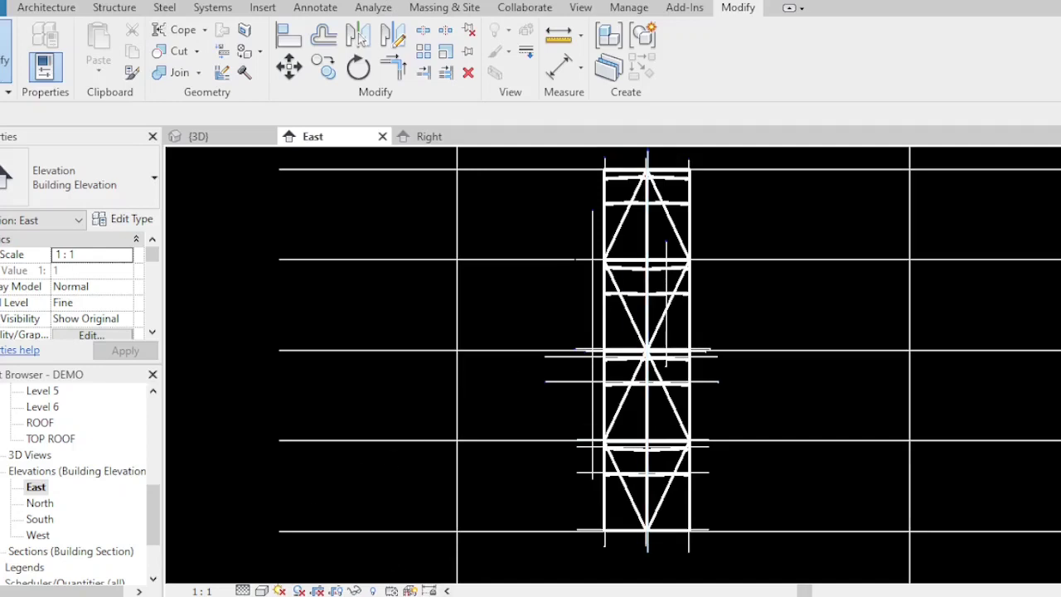
{"action": "left_click", "coordinate": [498, 582]}
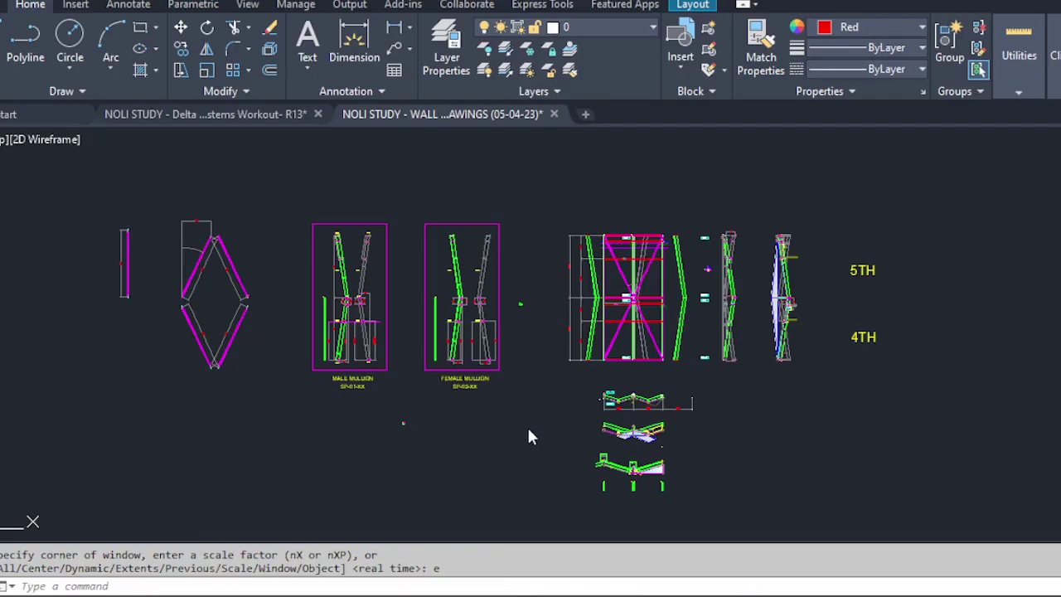
{"action": "key", "text": "ctrl+Tab"}
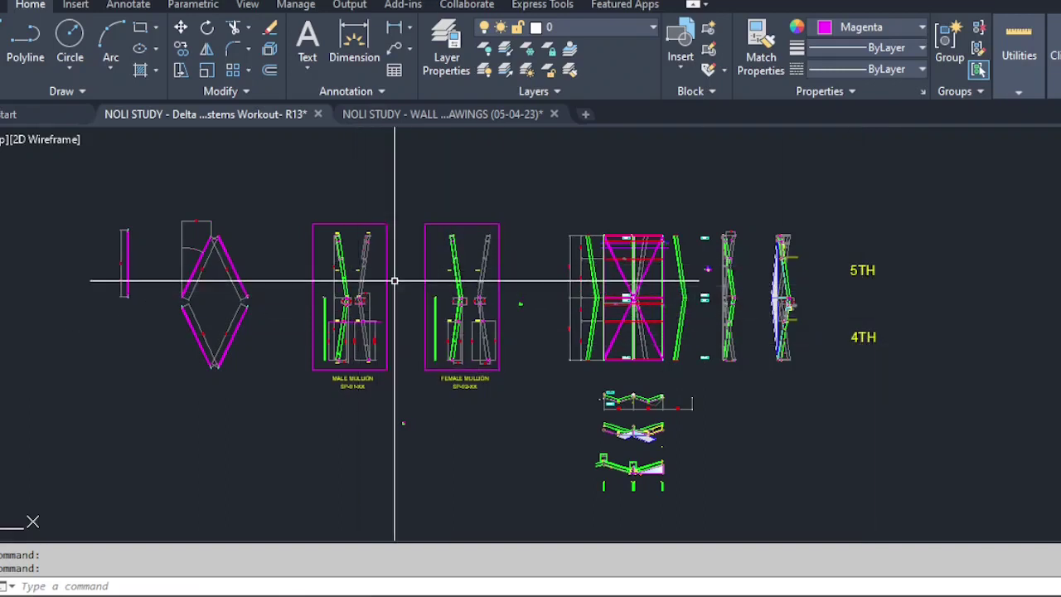
{"action": "scroll", "coordinate": [282, 278], "scroll_direction": "up", "scroll_amount": 2}
{"action": "scroll", "coordinate": [534, 278], "scroll_direction": "down", "scroll_amount": 2}
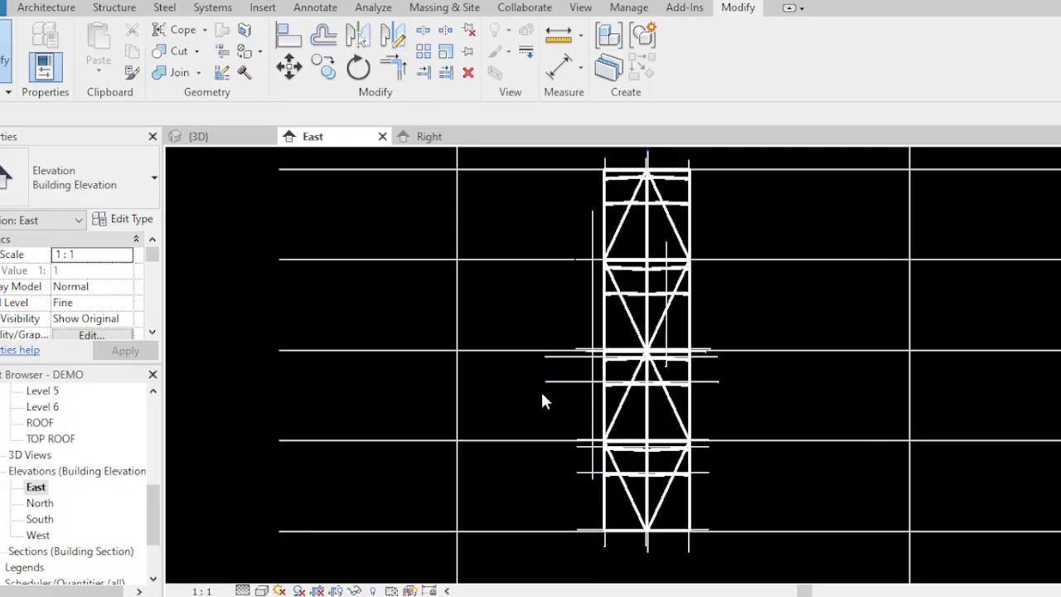
In Revit, set the East elevation's view scale to 1:100
{"action": "scroll", "coordinate": [542, 401], "scroll_direction": "down", "scroll_amount": 1}
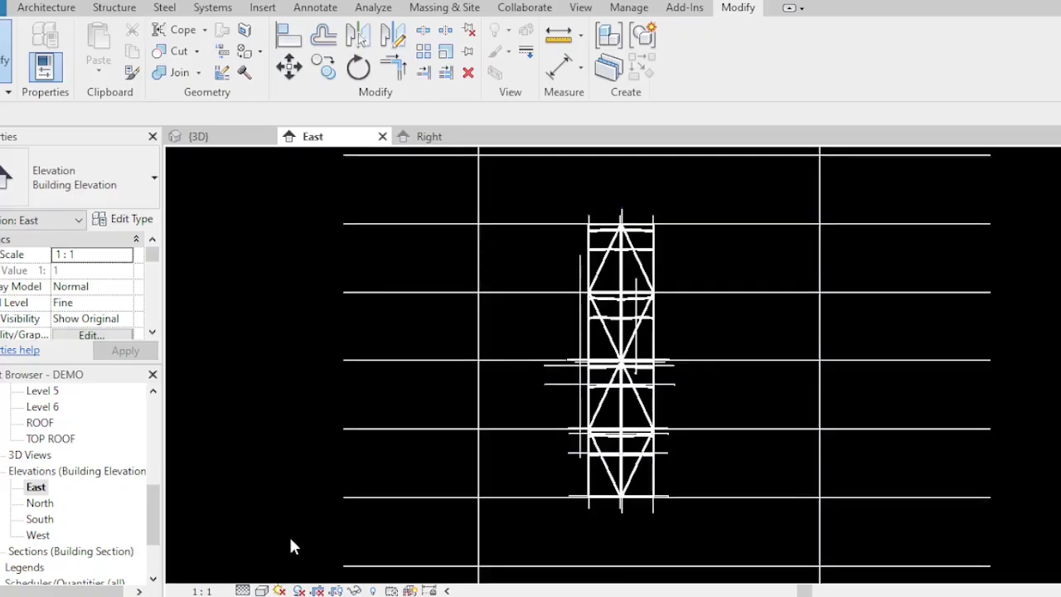
{"action": "left_click", "coordinate": [203, 591]}
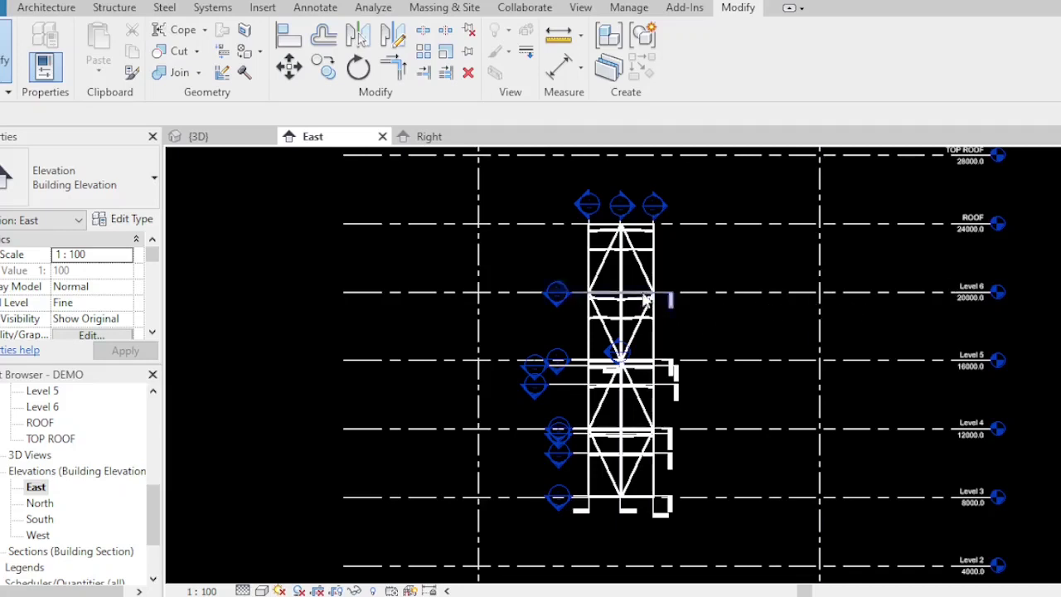
{"action": "scroll", "coordinate": [616, 234], "scroll_direction": "up", "scroll_amount": 2}
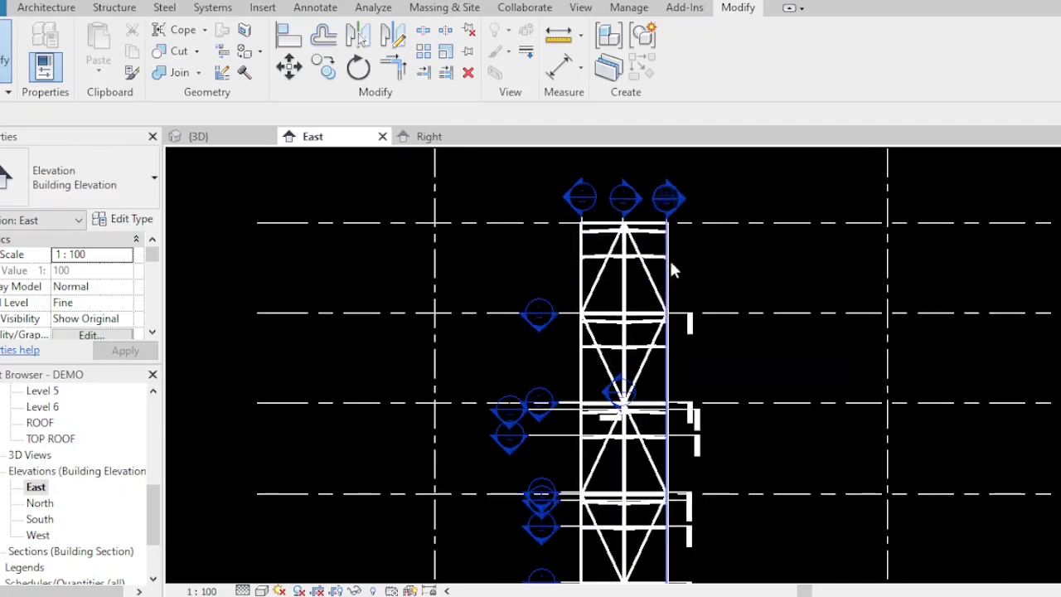
{"action": "scroll", "coordinate": [624, 287], "scroll_direction": "down", "scroll_amount": 1}
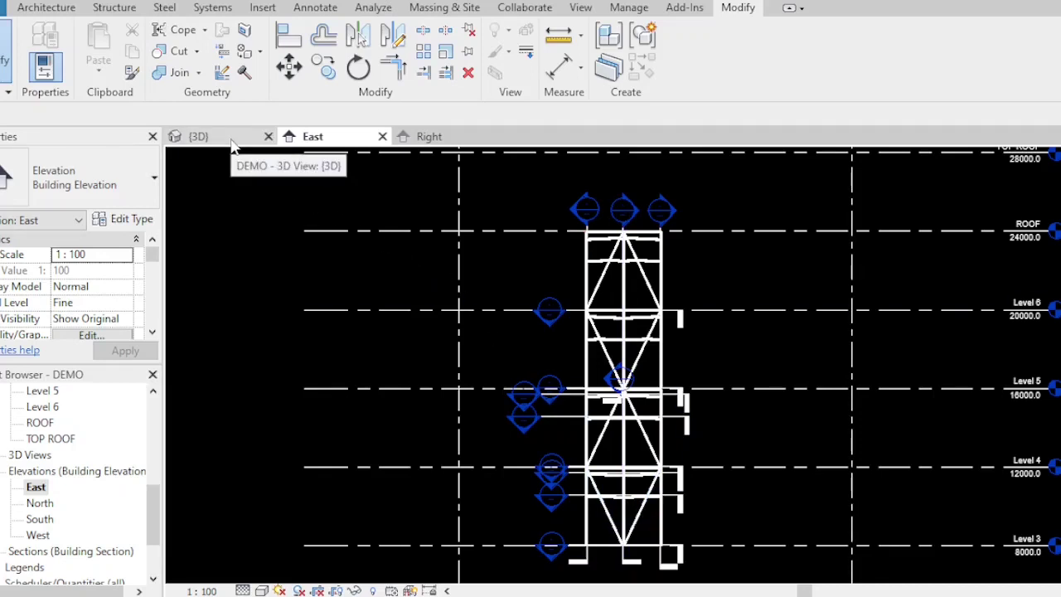
Open the 3D view and examine the folded curtain wall frame from its base to its head
{"action": "left_click", "coordinate": [199, 137]}
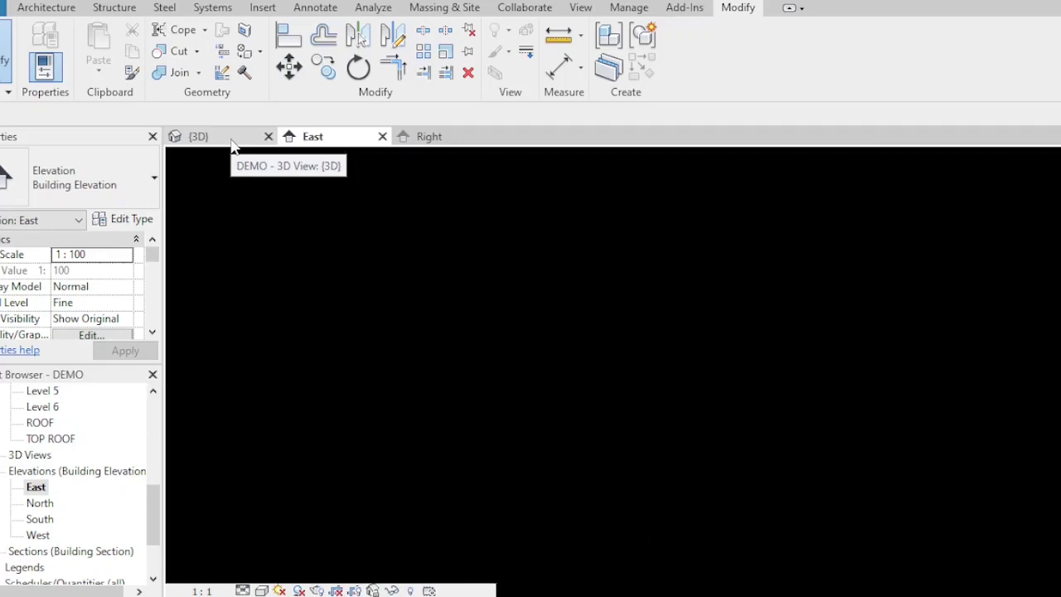
{"action": "scroll", "coordinate": [630, 365], "scroll_direction": "down", "scroll_amount": 1}
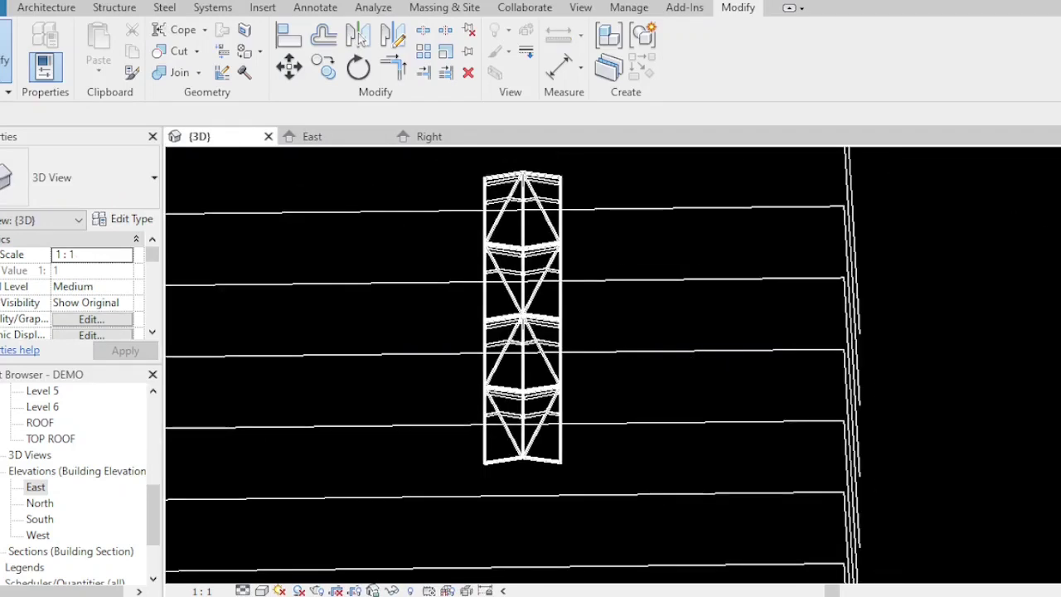
{"action": "middle_click_drag", "start_coordinate": [531, 365], "coordinate": [630, 331], "text": "shift"}
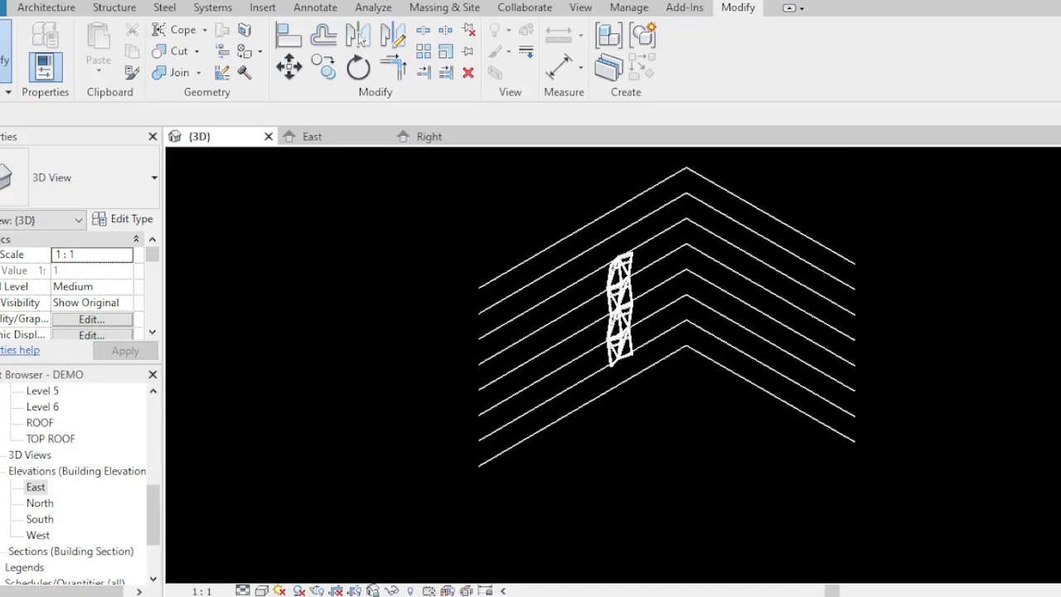
{"action": "middle_click_drag", "start_coordinate": [655, 331], "coordinate": [708, 326], "text": "shift"}
{"action": "scroll", "coordinate": [613, 460], "scroll_direction": "up", "scroll_amount": 10}
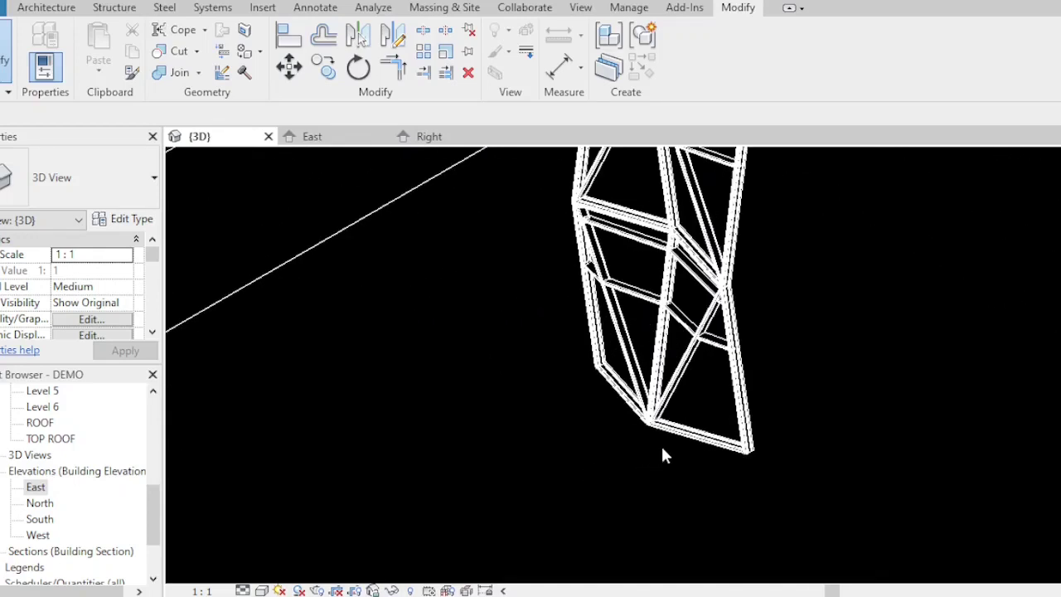
{"action": "middle_click_drag", "start_coordinate": [656, 462], "coordinate": [631, 474], "text": "shift"}
{"action": "scroll", "coordinate": [632, 474], "scroll_direction": "down", "scroll_amount": 2}
{"action": "scroll", "coordinate": [646, 224], "scroll_direction": "up", "scroll_amount": 5}
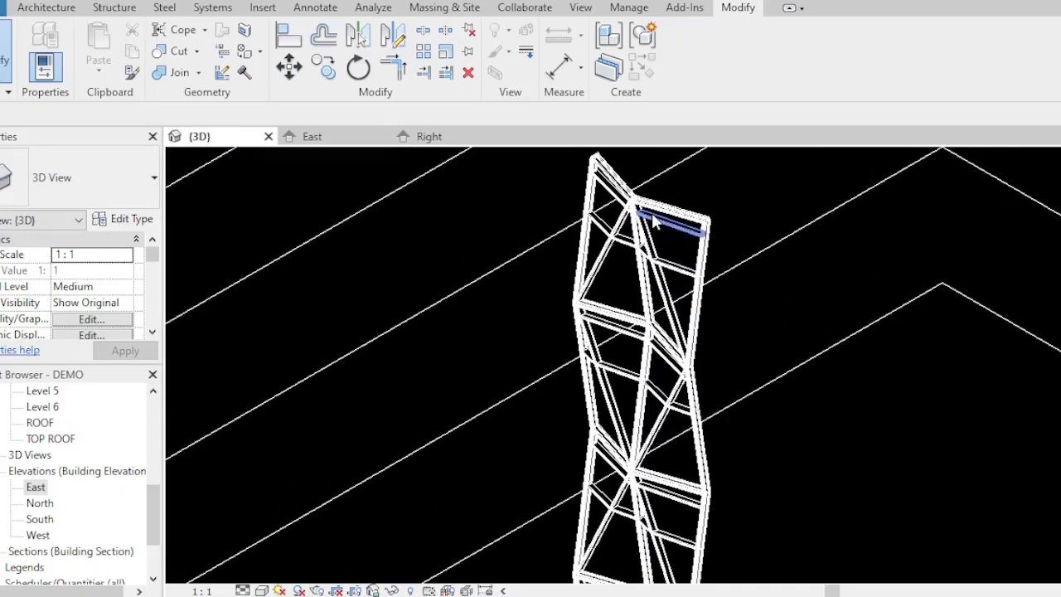
{"action": "scroll", "coordinate": [653, 220], "scroll_direction": "up", "scroll_amount": 1}
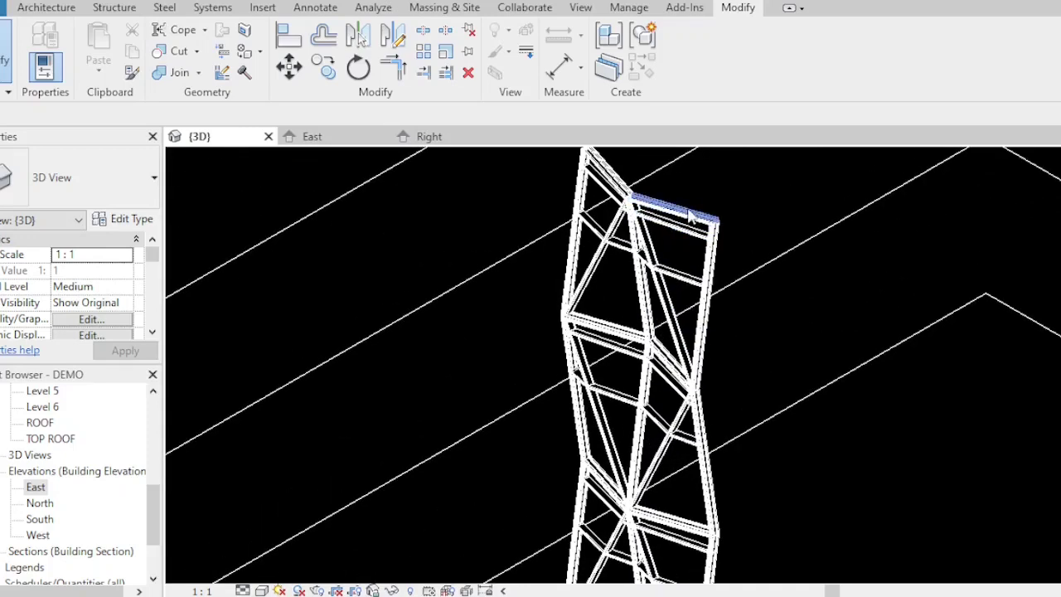
Inspect the head of the frame up close and pick out the top transom
{"action": "left_click", "coordinate": [710, 276]}
{"action": "left_click", "coordinate": [769, 338]}
{"action": "middle_click_drag", "start_coordinate": [768, 338], "coordinate": [643, 217], "text": "shift"}
{"action": "scroll", "coordinate": [642, 217], "scroll_direction": "up", "scroll_amount": 2}
{"action": "scroll", "coordinate": [641, 218], "scroll_direction": "up", "scroll_amount": 8}
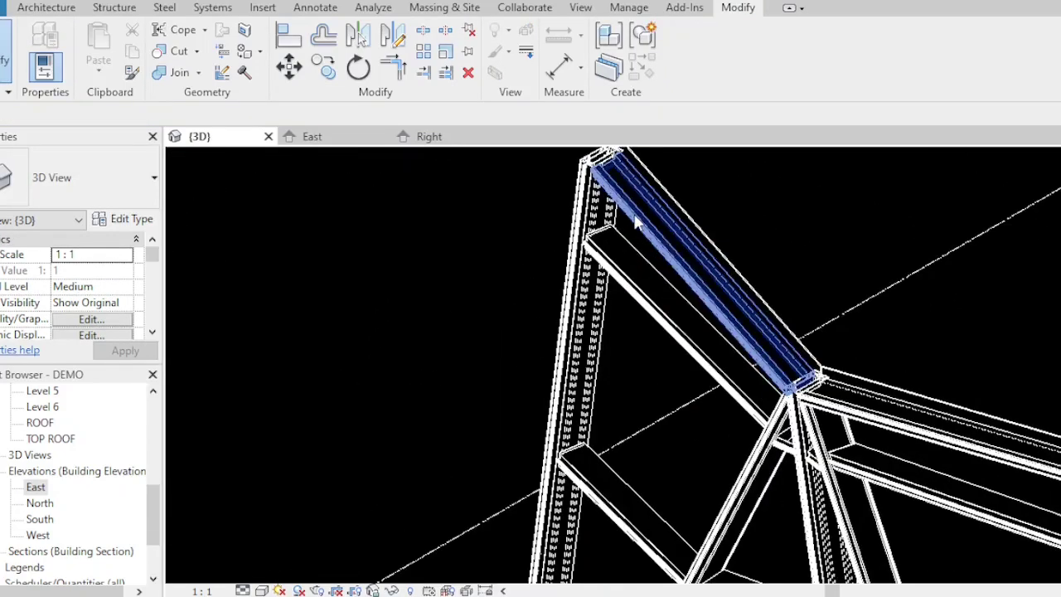
{"action": "left_click", "coordinate": [635, 238]}
{"action": "key", "text": "Escape"}
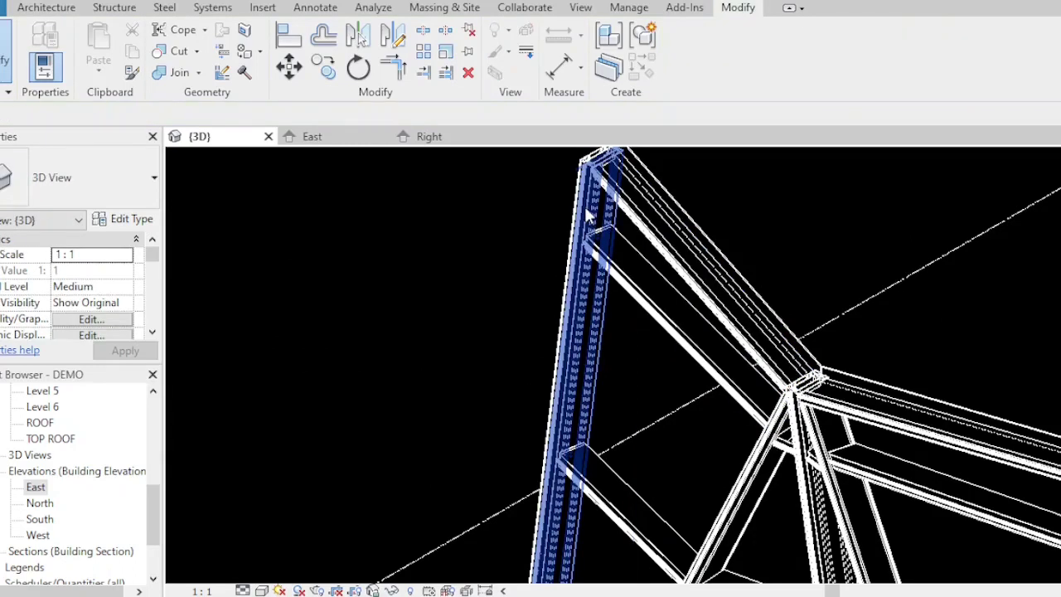
Select the uppermost outer mullion to check its family type and its place in the frame, then clear the selection
{"action": "left_click", "coordinate": [582, 223]}
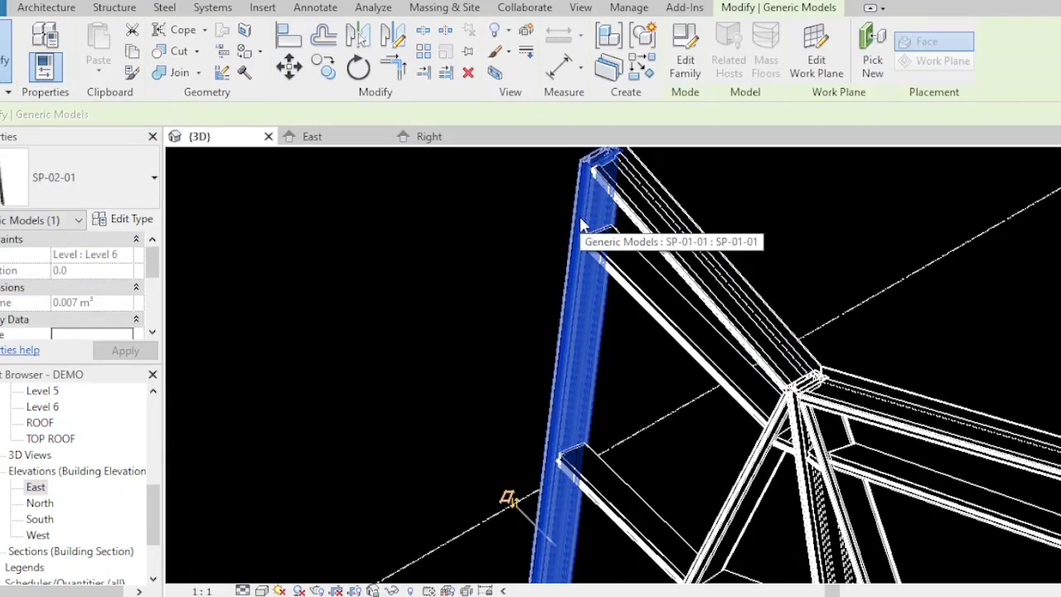
{"action": "mouse_move", "coordinate": [580, 224]}
{"action": "middle_mouse_down", "text": "shift"}
{"action": "mouse_move", "coordinate": [575, 216]}
{"action": "mouse_move", "coordinate": [579, 228]}
{"action": "middle_mouse_up", "text": "shift"}
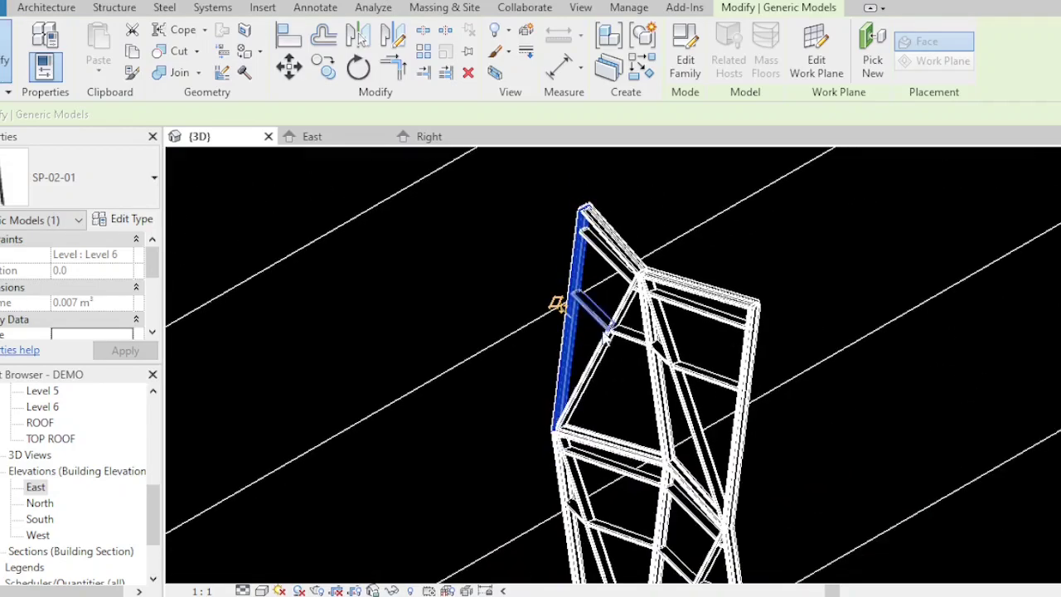
{"action": "middle_click_drag", "start_coordinate": [585, 393], "coordinate": [583, 384], "text": "shift"}
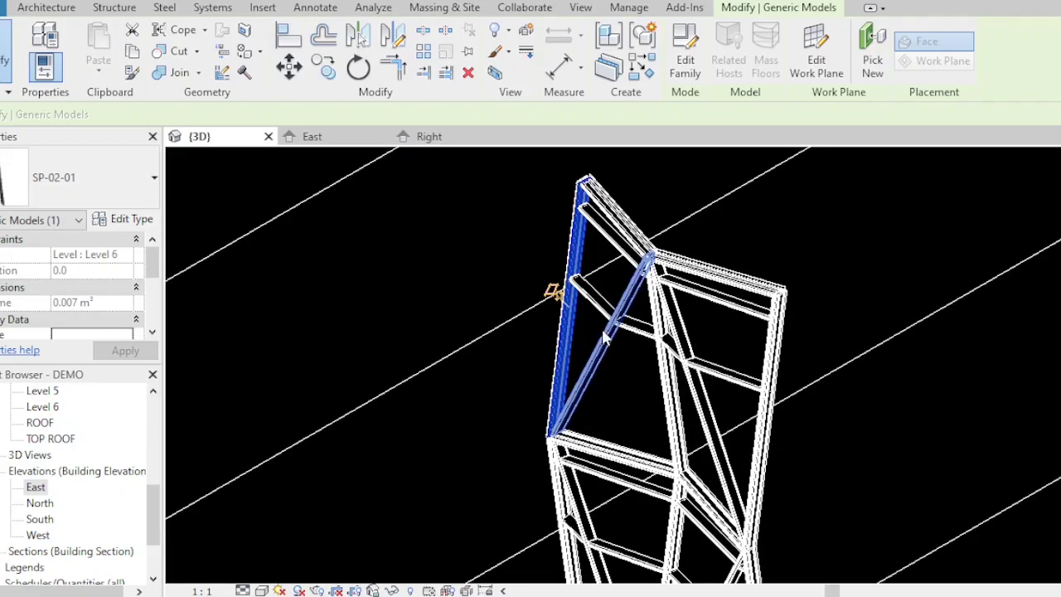
{"action": "scroll", "coordinate": [607, 331], "scroll_direction": "up", "scroll_amount": 4}
{"action": "key", "text": "Escape"}
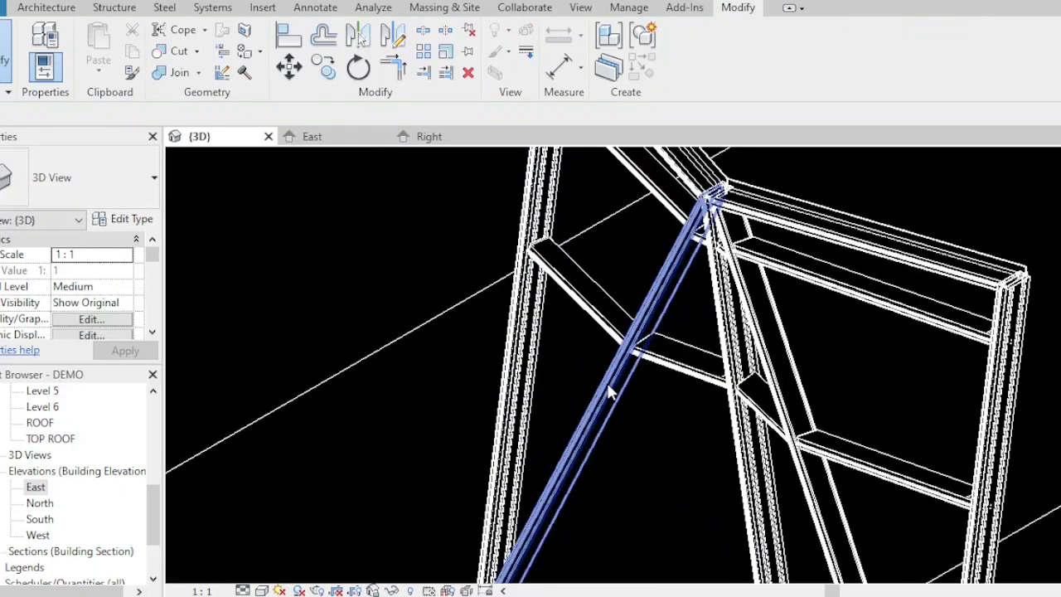
Select the diagonal member of the uppermost panel to check its family type, then clear the selection
{"action": "left_click", "coordinate": [609, 392]}
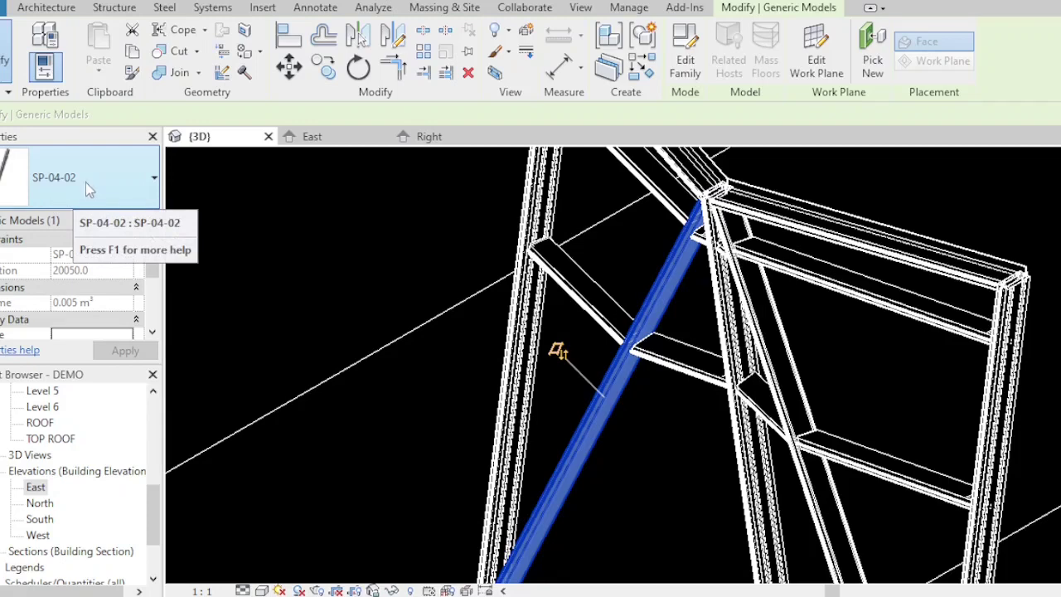
{"action": "middle_click_drag", "start_coordinate": [705, 372], "coordinate": [636, 395], "text": "shift"}
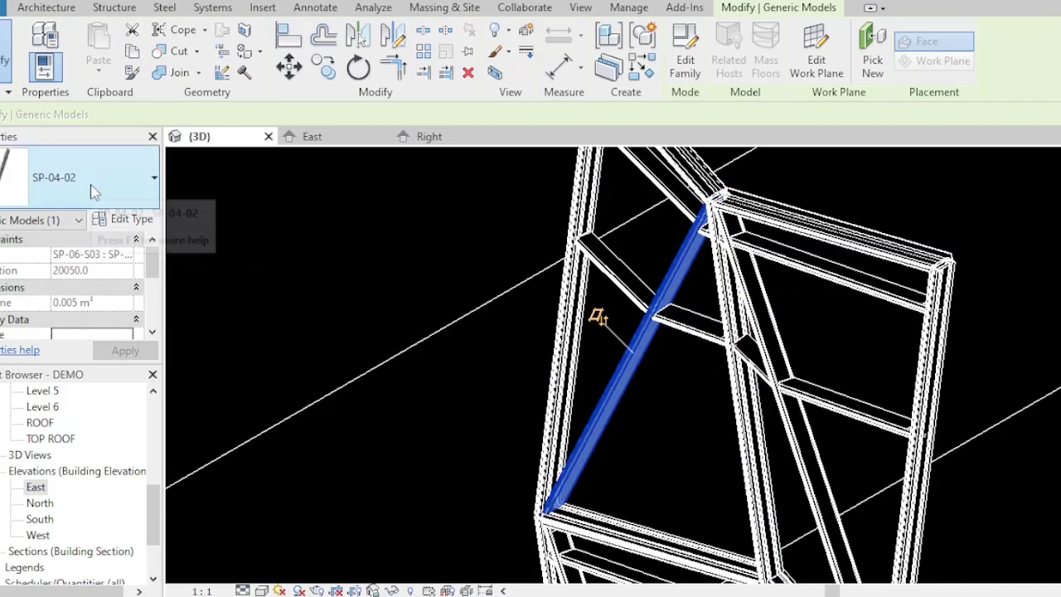
{"action": "scroll", "coordinate": [609, 223], "scroll_direction": "down", "scroll_amount": 3}
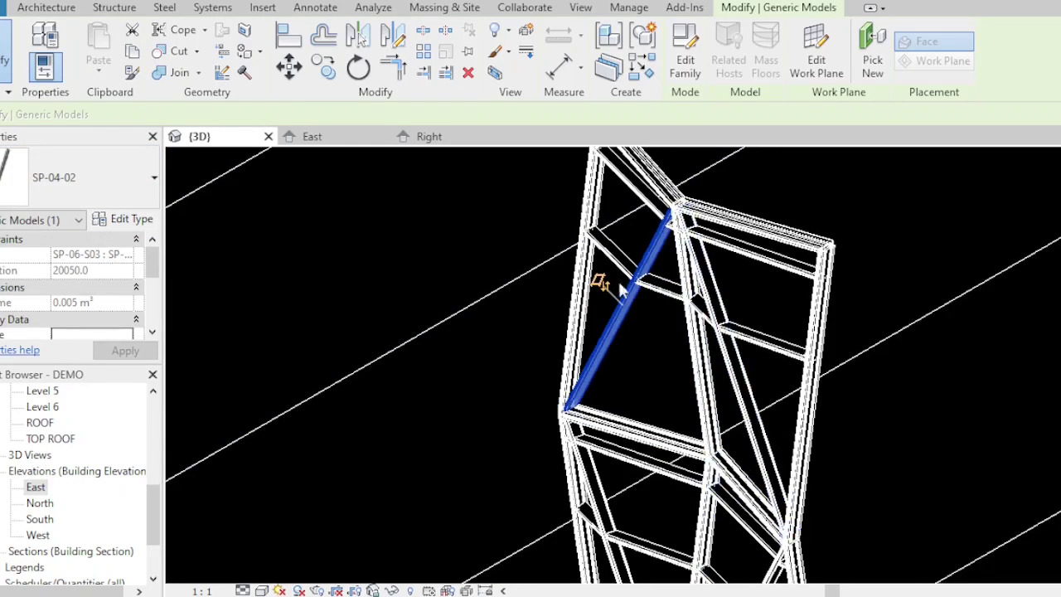
{"action": "scroll", "coordinate": [611, 237], "scroll_direction": "up", "scroll_amount": 5}
{"action": "key", "text": "Escape"}
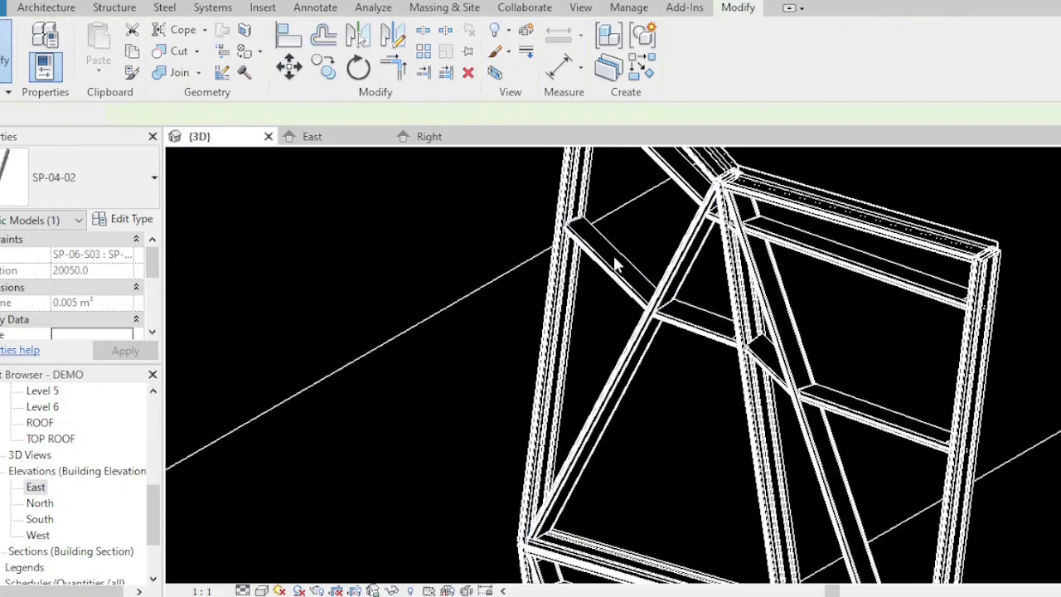
Select the short intermediate transom between the outer mullion and the diagonal to check its family type, then deselect it
{"action": "left_click", "coordinate": [619, 254]}
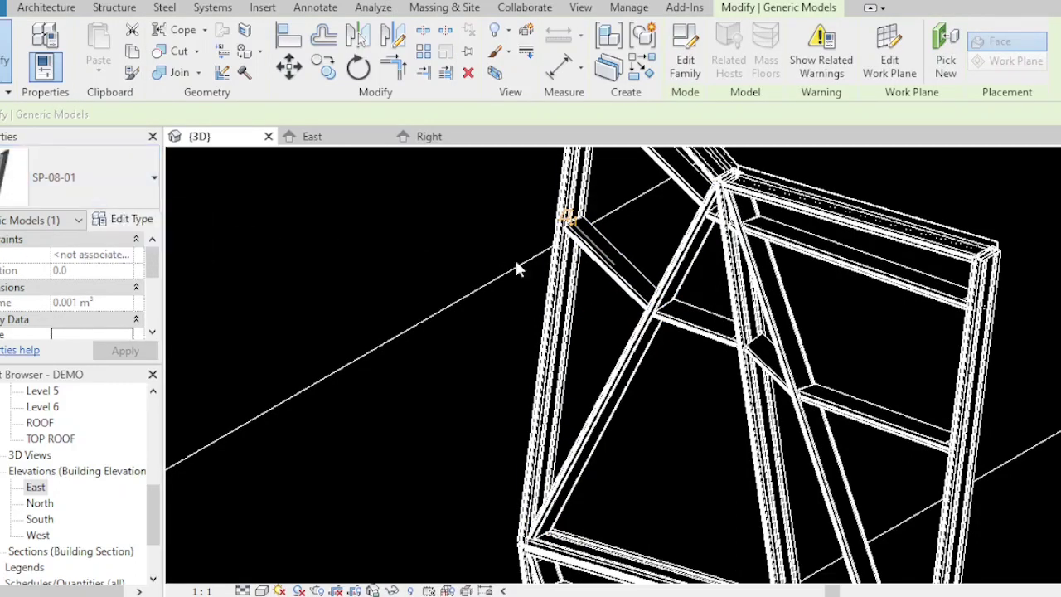
{"action": "key", "text": "Escape"}
{"action": "left_click", "coordinate": [577, 236]}
{"action": "scroll", "coordinate": [579, 233], "scroll_direction": "up", "scroll_amount": 4}
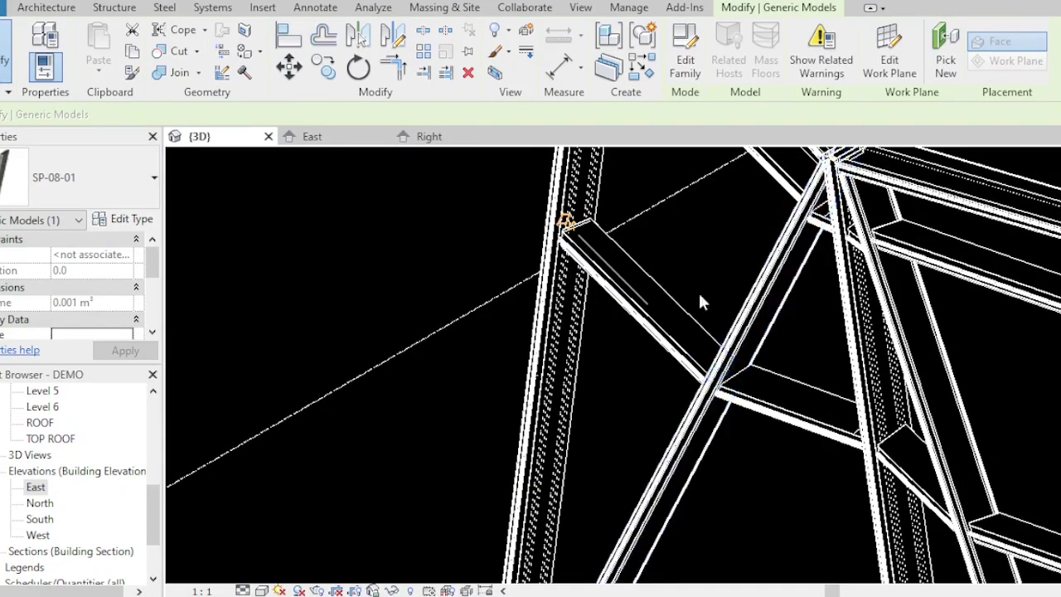
{"action": "key", "text": "Escape"}
Return to the East elevation and open the section view cut along the frame's outer mullion
{"action": "middle_click_drag", "start_coordinate": [639, 303], "coordinate": [530, 323], "text": "shift"}
{"action": "scroll", "coordinate": [584, 255], "scroll_direction": "down", "scroll_amount": 6}
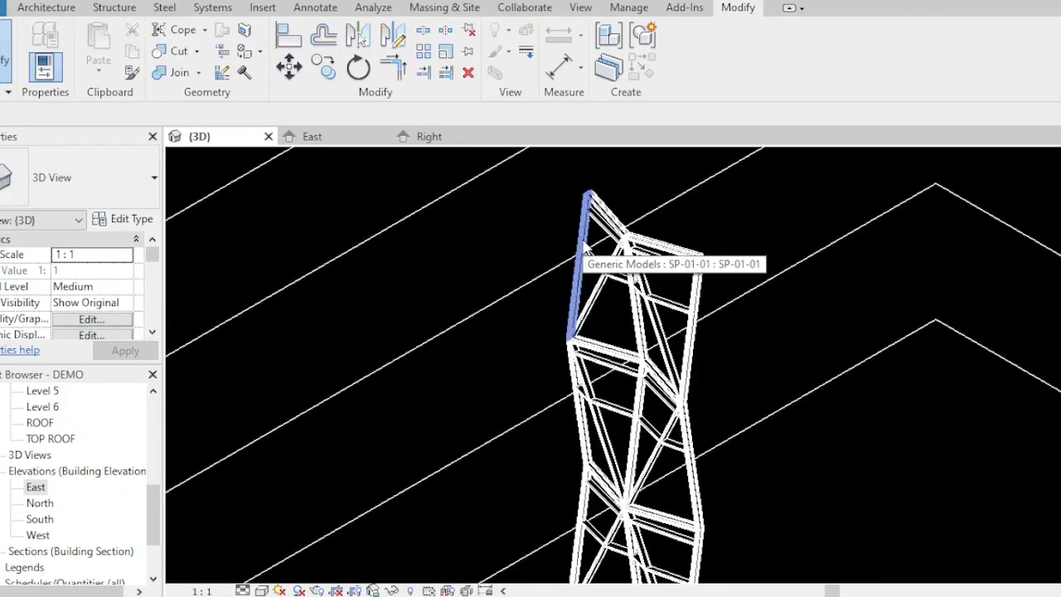
{"action": "double_click", "coordinate": [43, 488]}
{"action": "scroll", "coordinate": [594, 213], "scroll_direction": "up", "scroll_amount": 6}
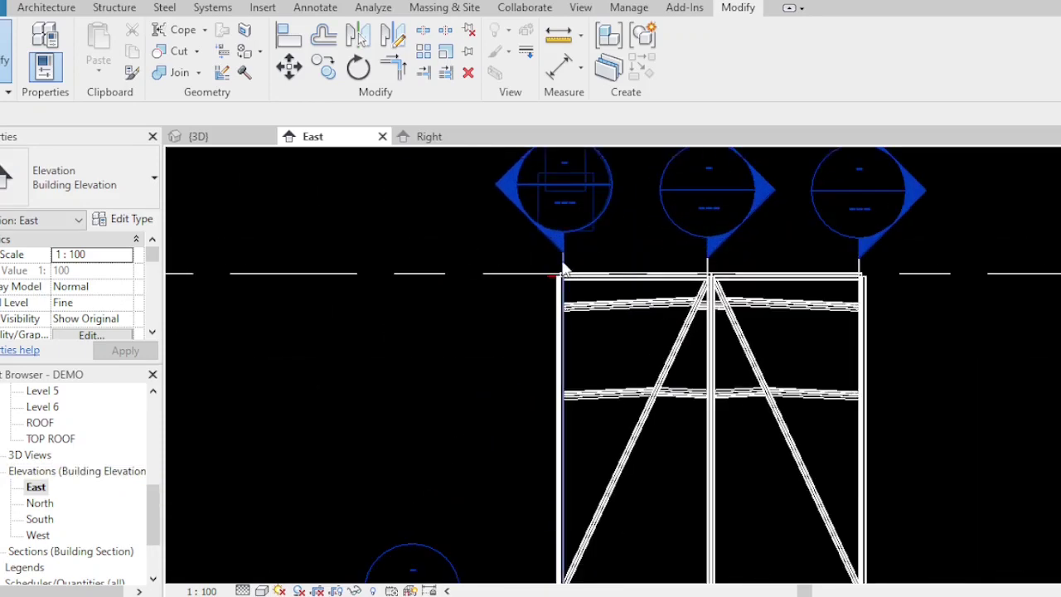
{"action": "left_click", "coordinate": [563, 276]}
{"action": "right_click", "coordinate": [563, 277]}
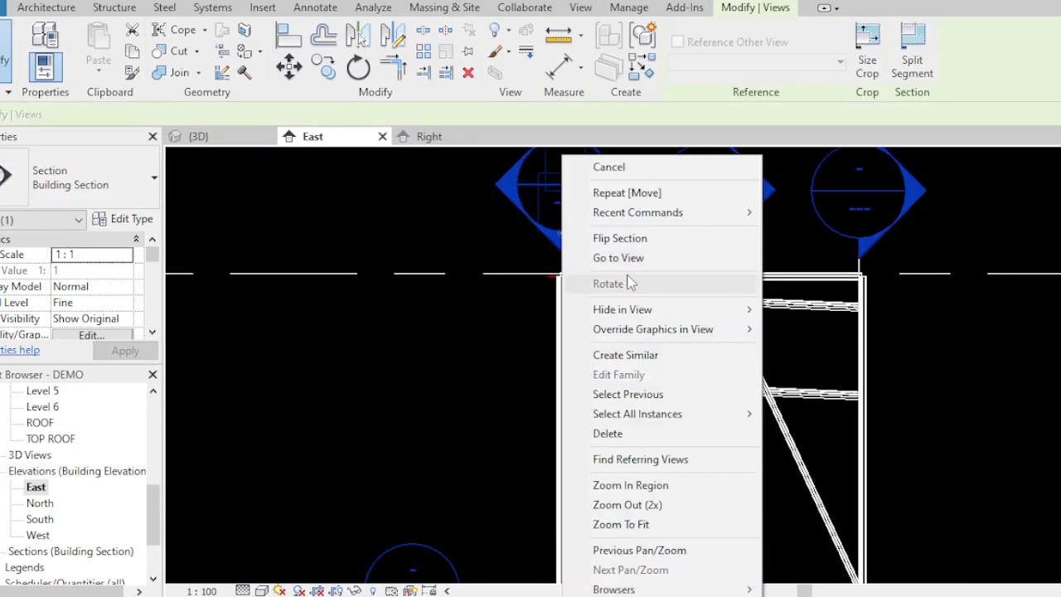
{"action": "left_click", "coordinate": [627, 260]}
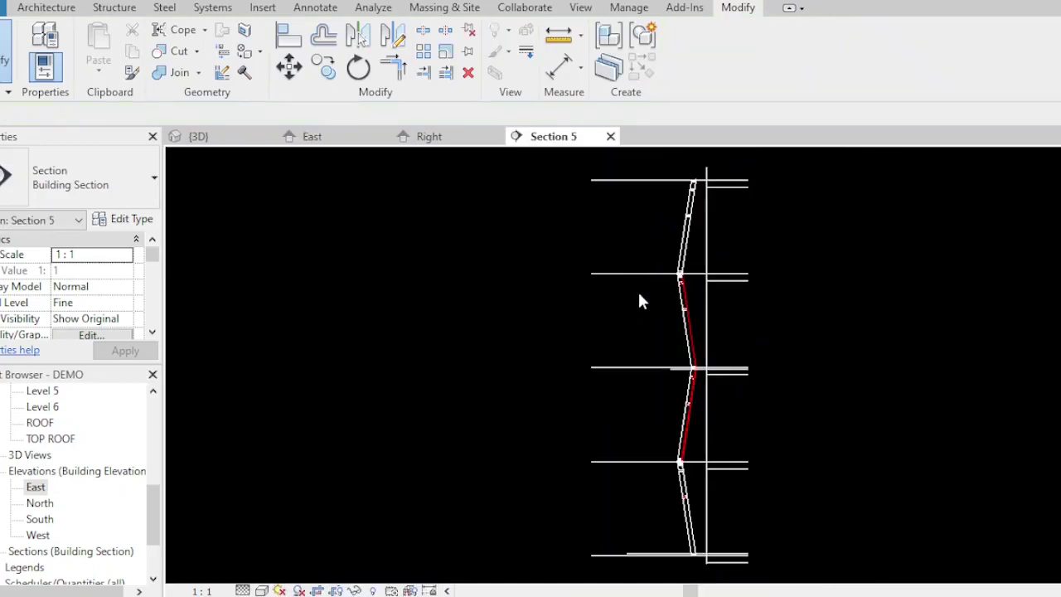
Inspect the folded mullion profile in the section, including the stack joints and transoms at the floor levels
{"action": "scroll", "coordinate": [720, 408], "scroll_direction": "up", "scroll_amount": 2}
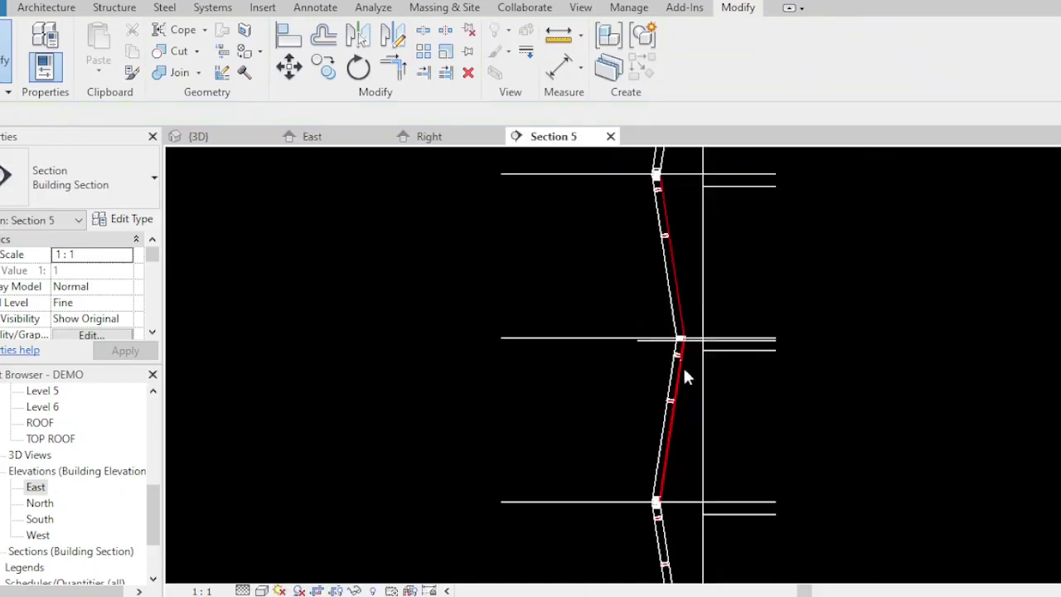
{"action": "left_click", "coordinate": [683, 302]}
{"action": "key", "text": "Escape"}
{"action": "scroll", "coordinate": [675, 361], "scroll_direction": "up", "scroll_amount": 3}
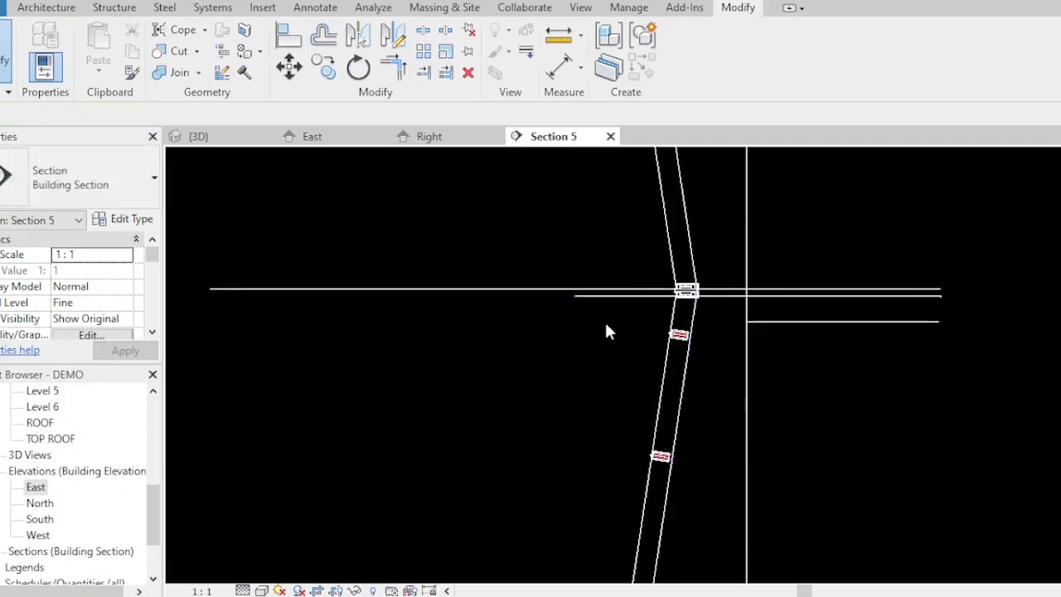
{"action": "scroll", "coordinate": [608, 323], "scroll_direction": "down", "scroll_amount": 5}
{"action": "scroll", "coordinate": [638, 515], "scroll_direction": "up", "scroll_amount": 2}
{"action": "scroll", "coordinate": [594, 451], "scroll_direction": "up", "scroll_amount": 3}
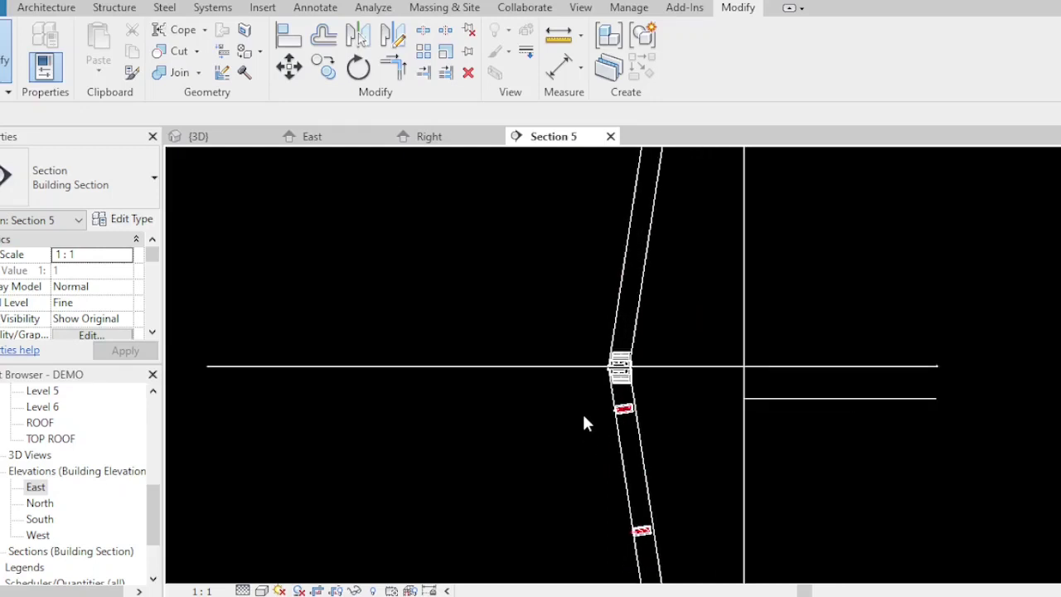
Trace the folded mullion section up to the top level and view its full height across the floors
{"action": "scroll", "coordinate": [669, 348], "scroll_direction": "down", "scroll_amount": 3}
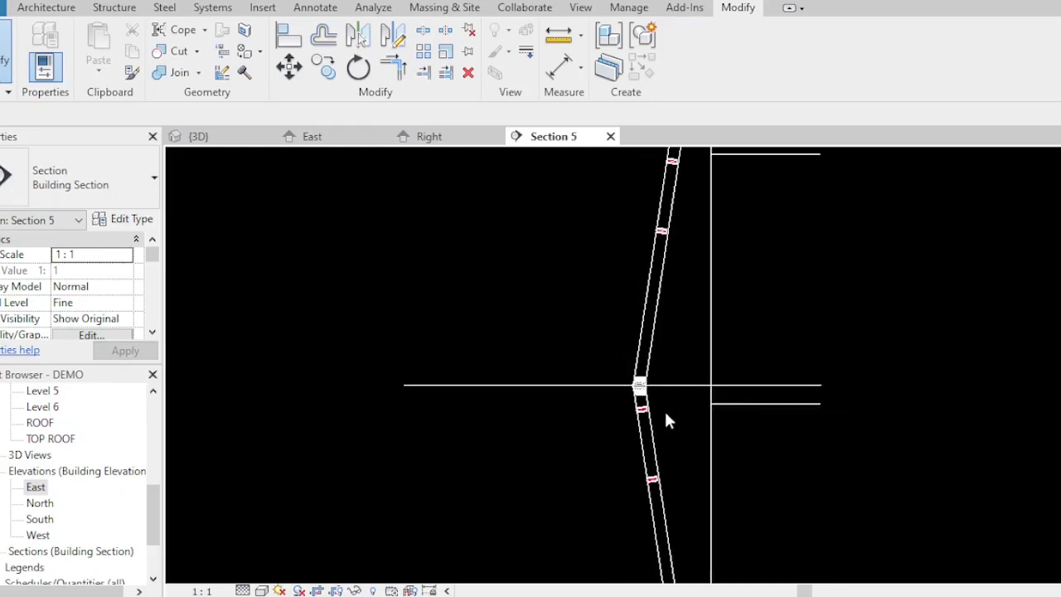
{"action": "scroll", "coordinate": [674, 277], "scroll_direction": "up", "scroll_amount": 3}
{"action": "scroll", "coordinate": [685, 257], "scroll_direction": "up", "scroll_amount": 1}
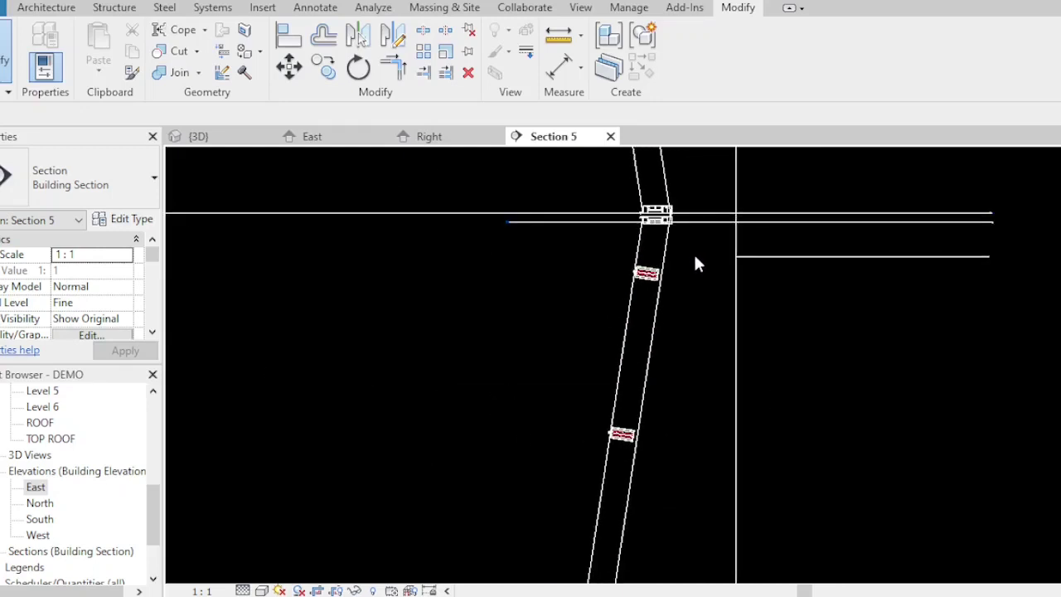
{"action": "scroll", "coordinate": [622, 362], "scroll_direction": "down", "scroll_amount": 4}
{"action": "scroll", "coordinate": [572, 218], "scroll_direction": "up", "scroll_amount": 1}
{"action": "scroll", "coordinate": [567, 218], "scroll_direction": "down", "scroll_amount": 4}
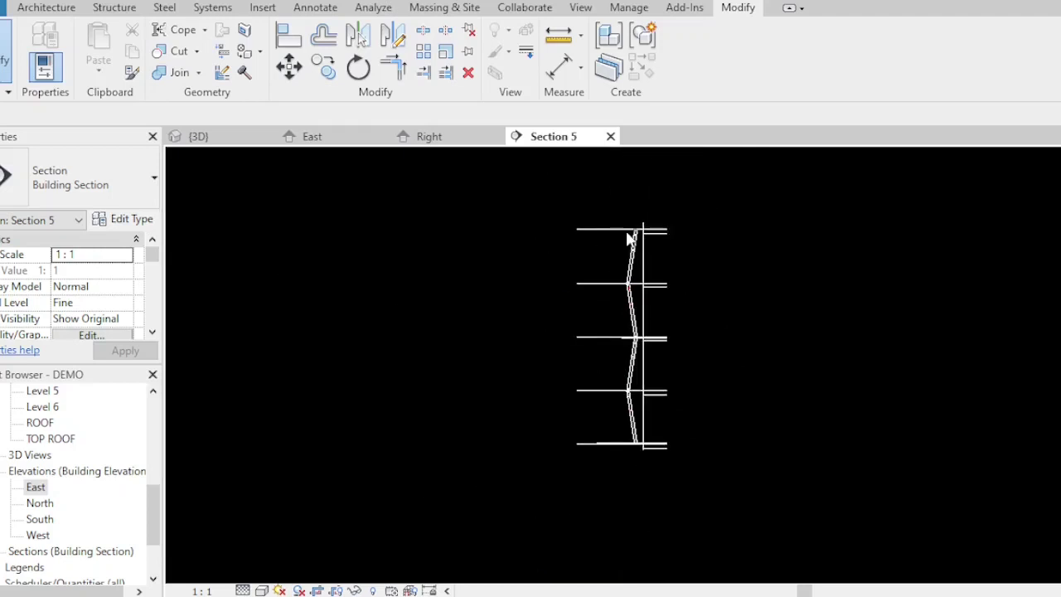
{"action": "scroll", "coordinate": [627, 238], "scroll_direction": "up", "scroll_amount": 2}
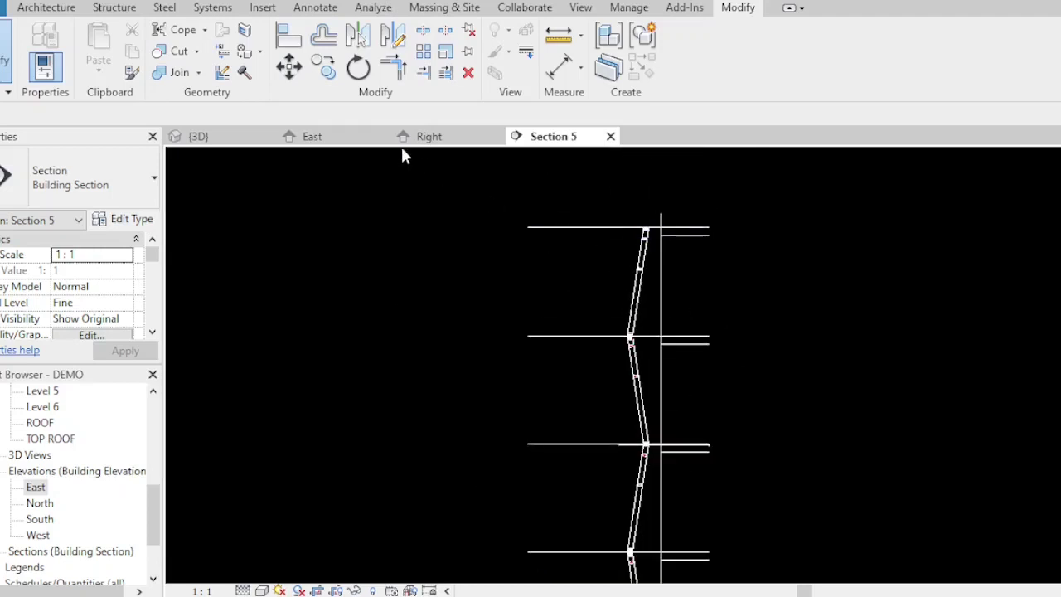
Return to the 3D view and examine the overall folded frame, including its uppermost panel, from a new angle
{"action": "left_click", "coordinate": [199, 137]}
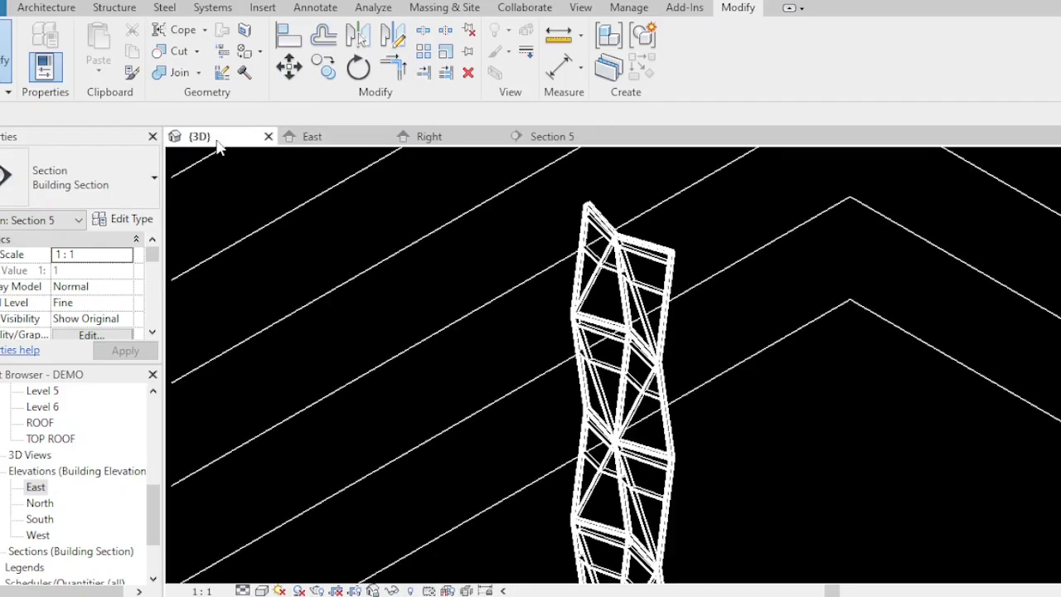
{"action": "scroll", "coordinate": [602, 278], "scroll_direction": "down", "scroll_amount": 2}
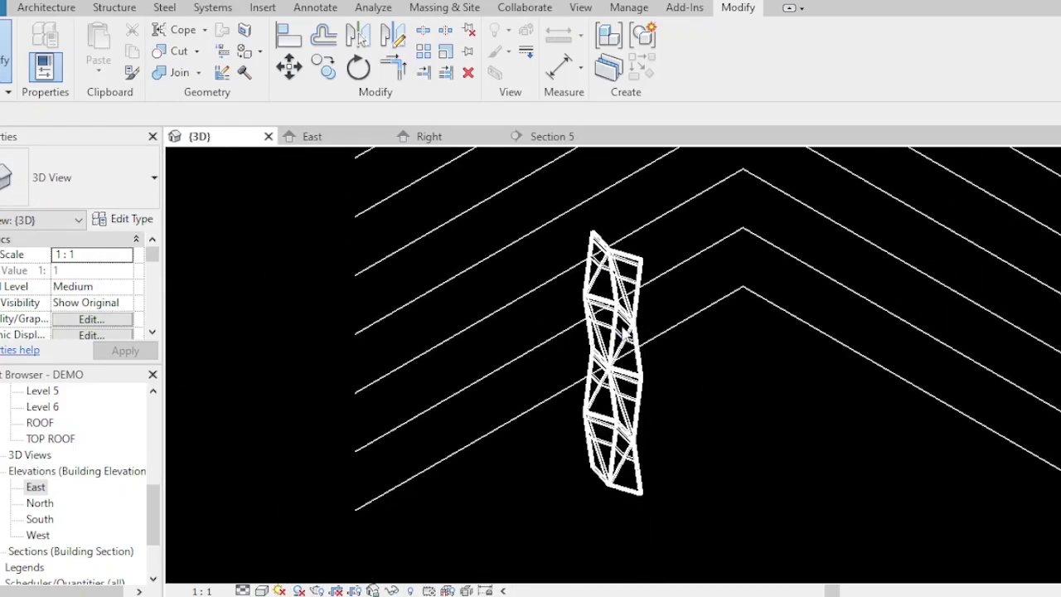
{"action": "scroll", "coordinate": [624, 331], "scroll_direction": "up", "scroll_amount": 5}
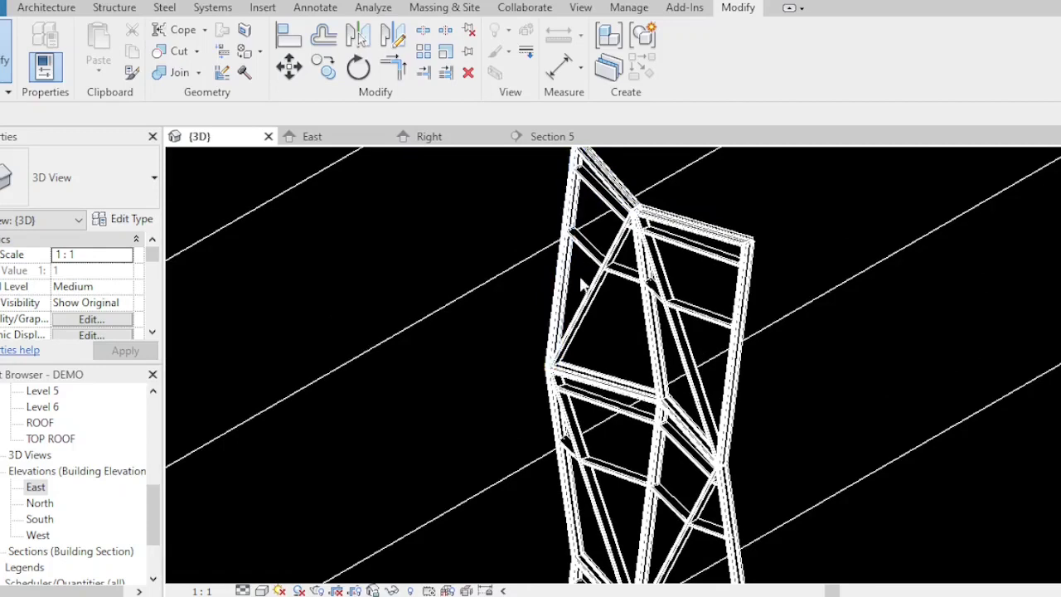
{"action": "scroll", "coordinate": [581, 286], "scroll_direction": "down", "scroll_amount": 3}
{"action": "scroll", "coordinate": [678, 385], "scroll_direction": "down", "scroll_amount": 3}
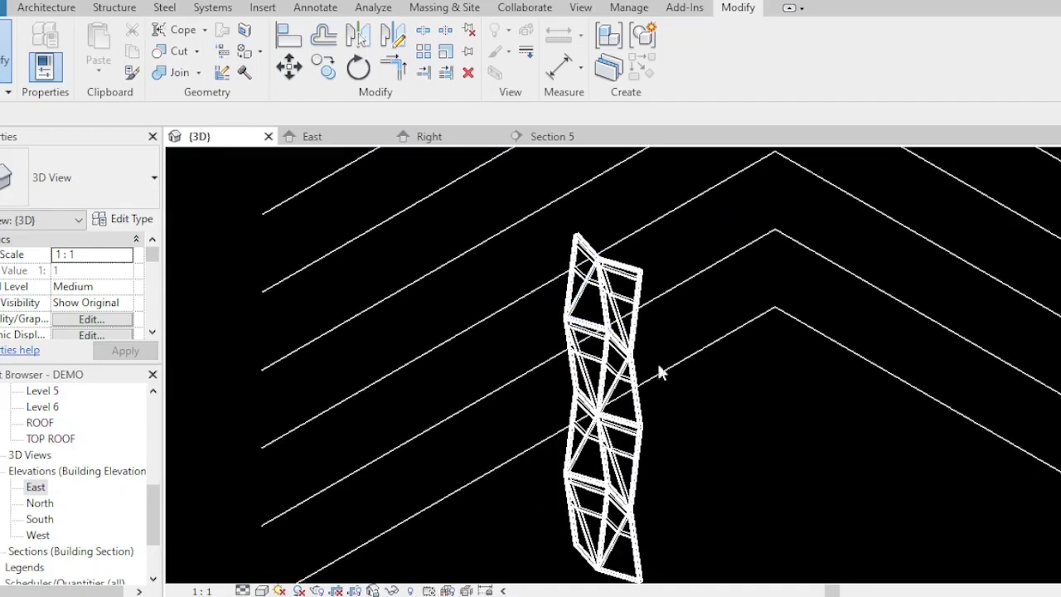
{"action": "scroll", "coordinate": [698, 398], "scroll_direction": "down", "scroll_amount": 1}
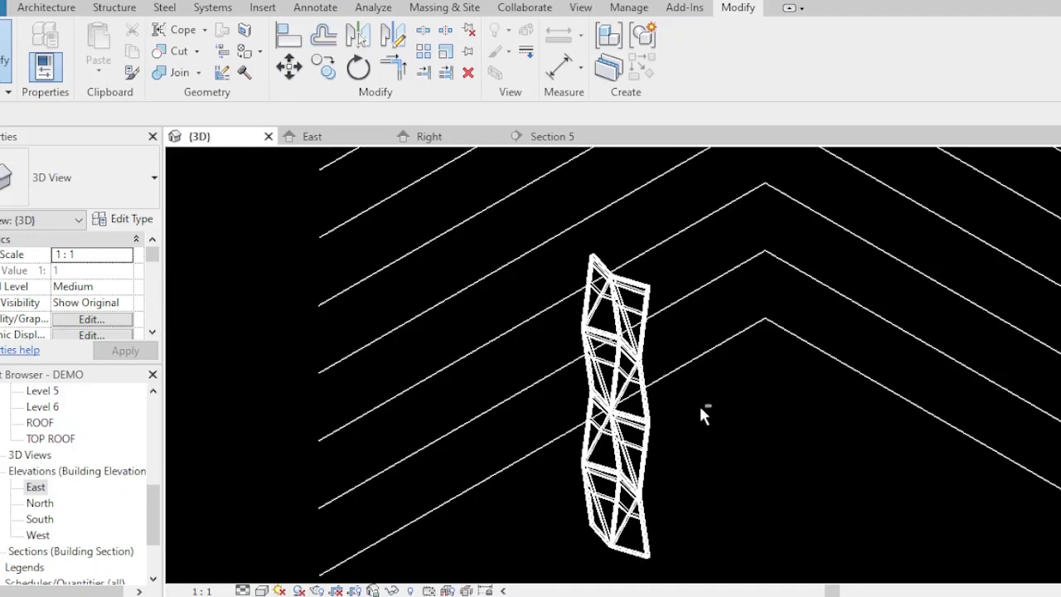
{"action": "middle_click_drag", "start_coordinate": [704, 411], "coordinate": [684, 368], "text": "shift"}
{"action": "scroll", "coordinate": [605, 334], "scroll_direction": "up", "scroll_amount": 2}
{"action": "scroll", "coordinate": [605, 334], "scroll_direction": "up", "scroll_amount": 2}
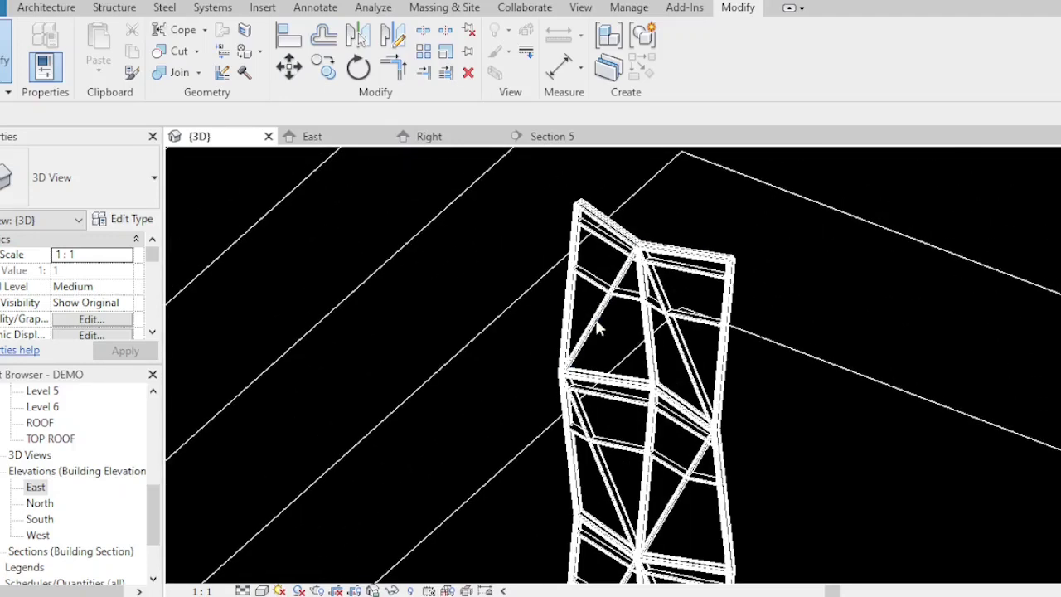
Select the uppermost panel's diagonal member and view it from different angles, then deselect it
{"action": "left_click", "coordinate": [601, 316]}
{"action": "scroll", "coordinate": [634, 282], "scroll_direction": "up", "scroll_amount": 2}
{"action": "scroll", "coordinate": [634, 283], "scroll_direction": "up", "scroll_amount": 1}
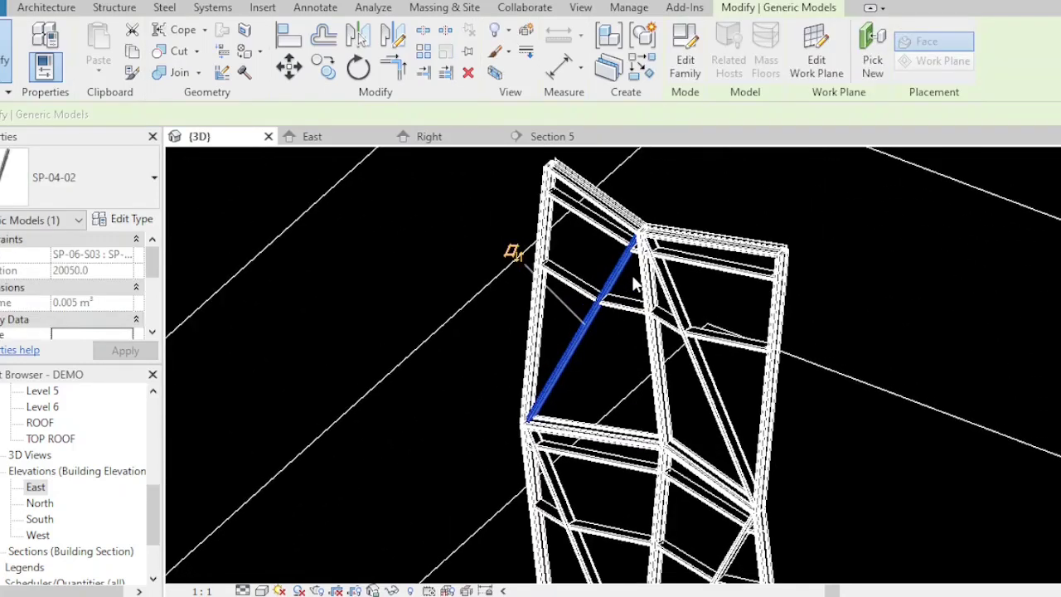
{"action": "middle_click_drag", "start_coordinate": [907, 443], "coordinate": [849, 424], "text": "shift"}
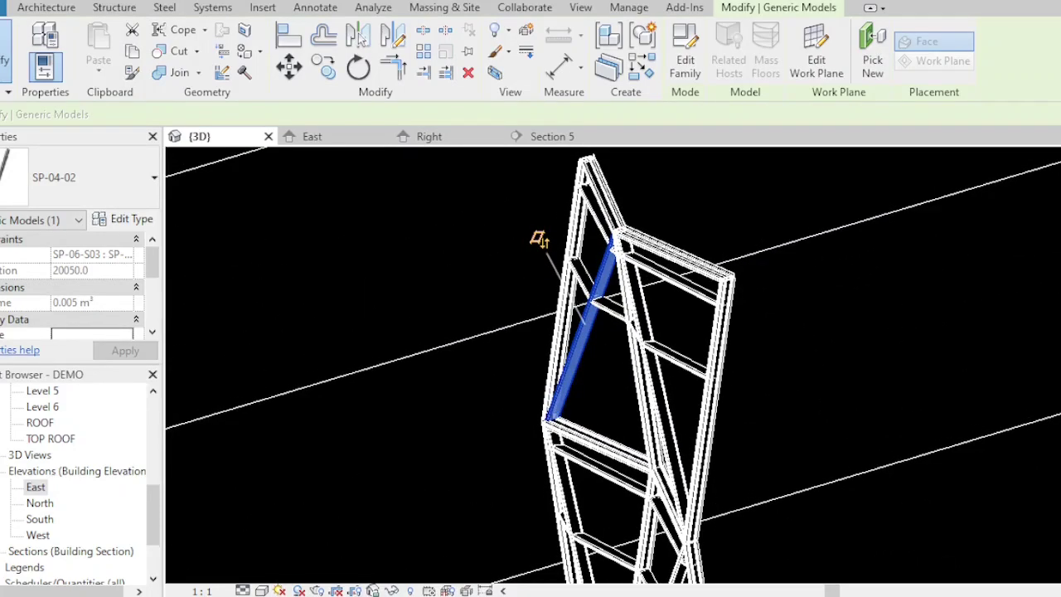
{"action": "key", "text": "alt+Tab"}
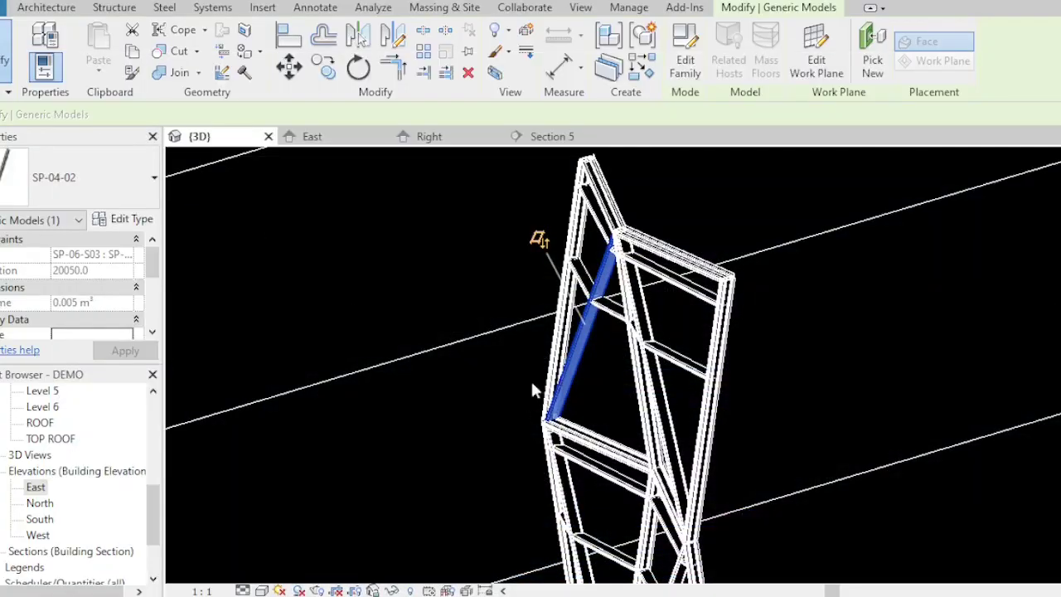
{"action": "key", "text": "Escape"}
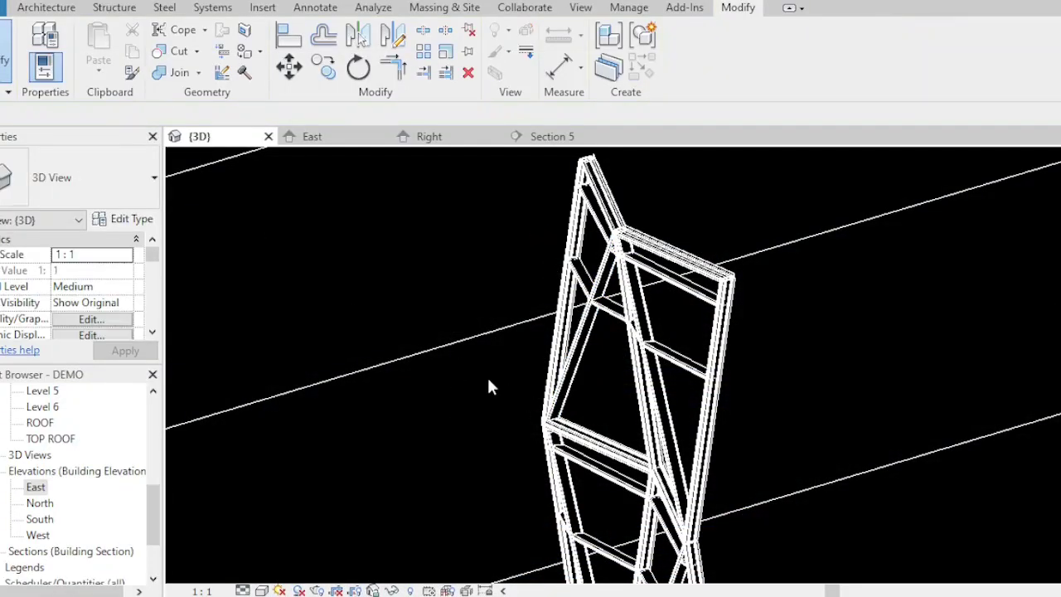
Examine where the intermediate transoms meet the diagonals and mullions in the uppermost panel
{"action": "scroll", "coordinate": [580, 253], "scroll_direction": "up", "scroll_amount": 4}
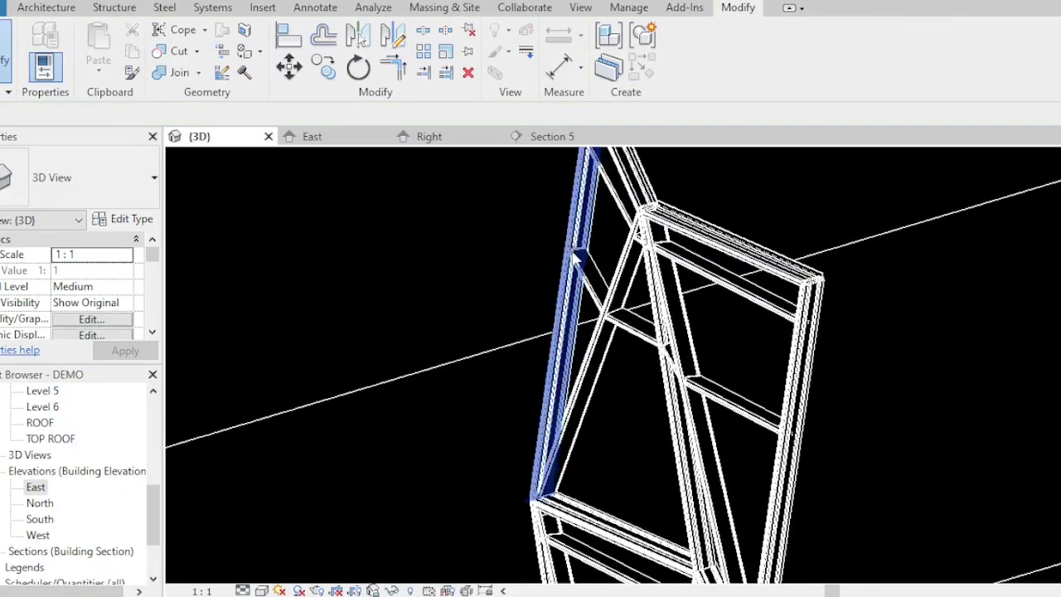
{"action": "scroll", "coordinate": [586, 257], "scroll_direction": "up", "scroll_amount": 2}
{"action": "middle_click_drag", "start_coordinate": [587, 270], "coordinate": [635, 370], "text": "shift"}
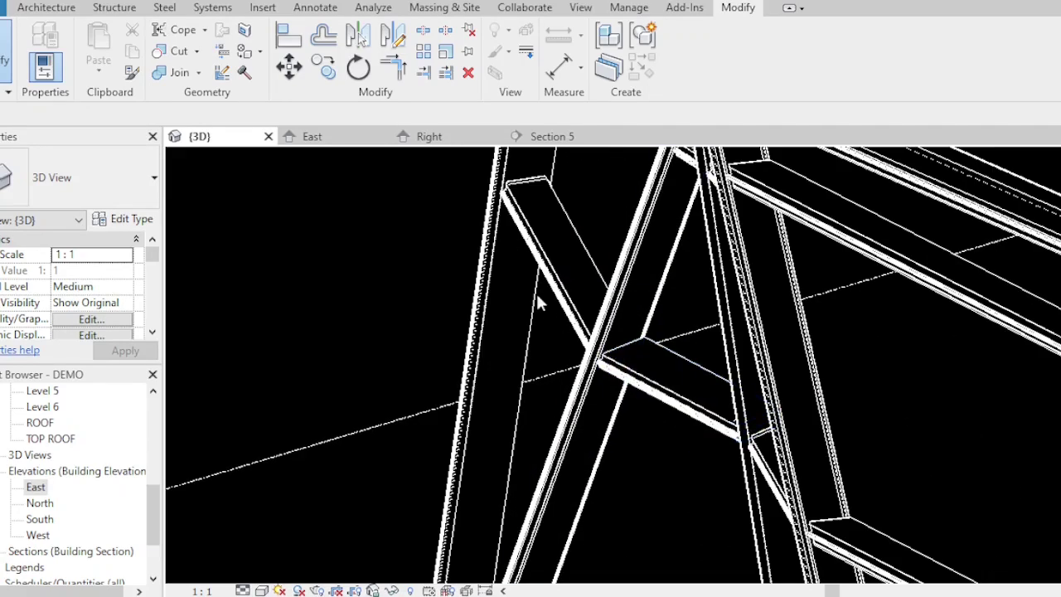
{"action": "scroll", "coordinate": [702, 420], "scroll_direction": "down", "scroll_amount": 2}
{"action": "middle_click_drag", "start_coordinate": [703, 420], "coordinate": [694, 365], "text": "shift"}
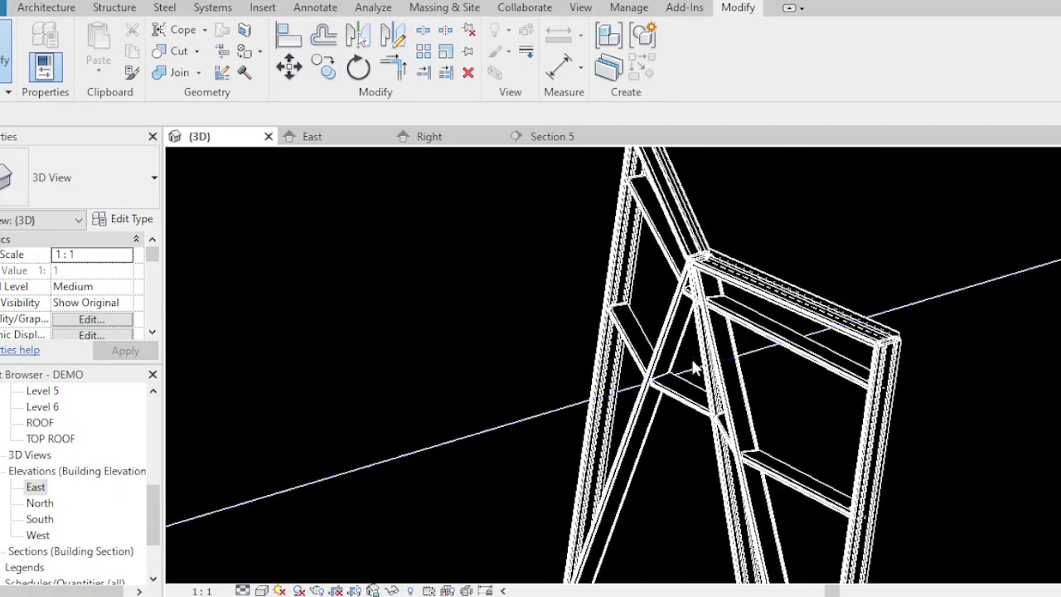
{"action": "middle_click_drag", "start_coordinate": [904, 441], "coordinate": [1031, 437], "text": "shift"}
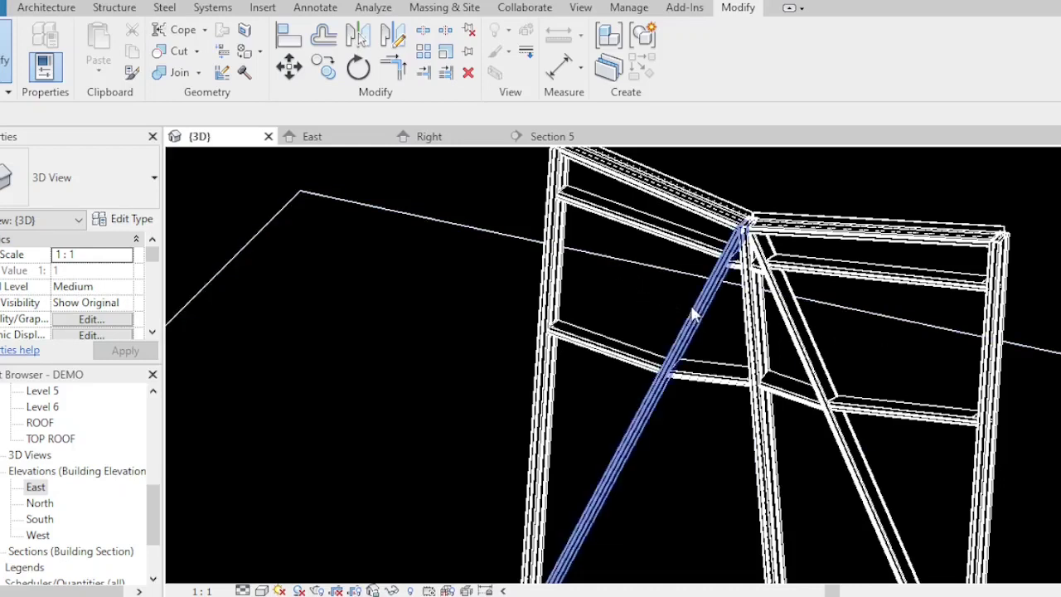
Examine the diagonals, transoms and stack joints of the lower panels down to the frame's base
{"action": "scroll", "coordinate": [660, 263], "scroll_direction": "down", "scroll_amount": 4}
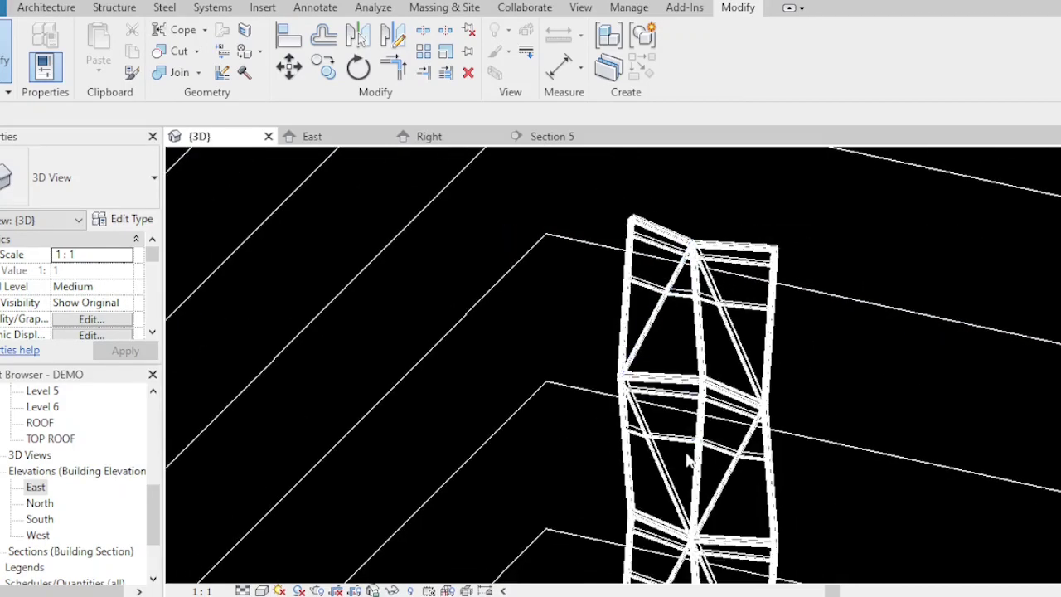
{"action": "scroll", "coordinate": [833, 437], "scroll_direction": "up", "scroll_amount": 4}
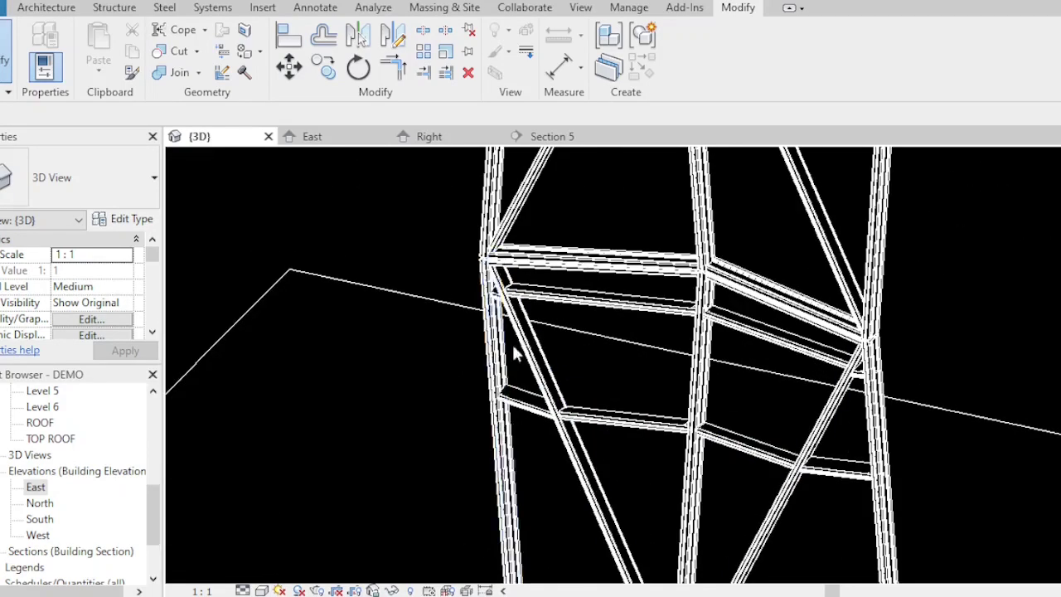
{"action": "scroll", "coordinate": [564, 327], "scroll_direction": "down", "scroll_amount": 2}
{"action": "scroll", "coordinate": [562, 324], "scroll_direction": "down", "scroll_amount": 2}
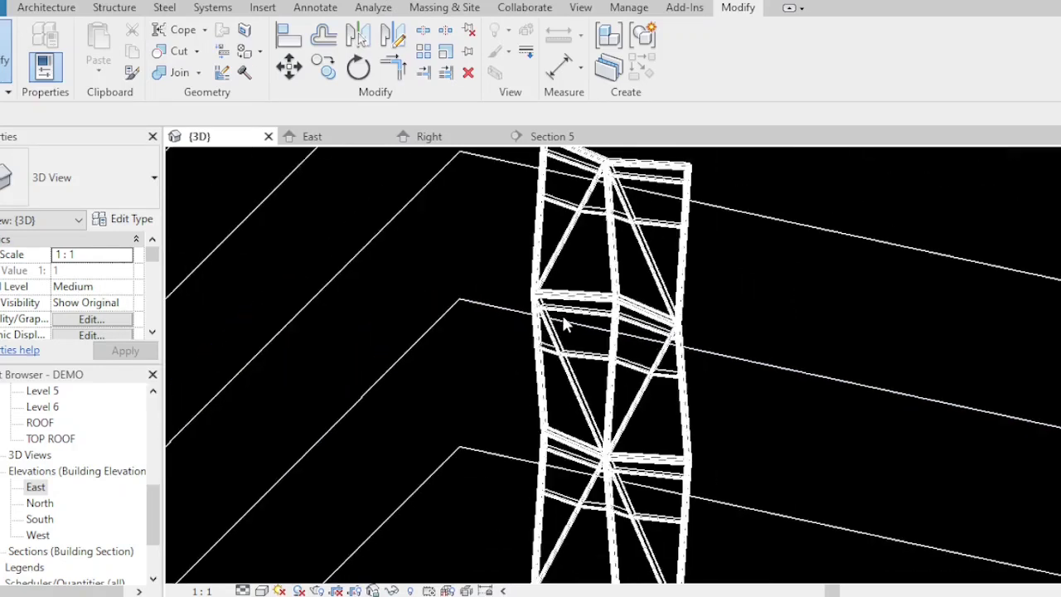
{"action": "scroll", "coordinate": [617, 497], "scroll_direction": "up", "scroll_amount": 3}
{"action": "scroll", "coordinate": [626, 419], "scroll_direction": "down", "scroll_amount": 2}
{"action": "scroll", "coordinate": [571, 554], "scroll_direction": "up", "scroll_amount": 3}
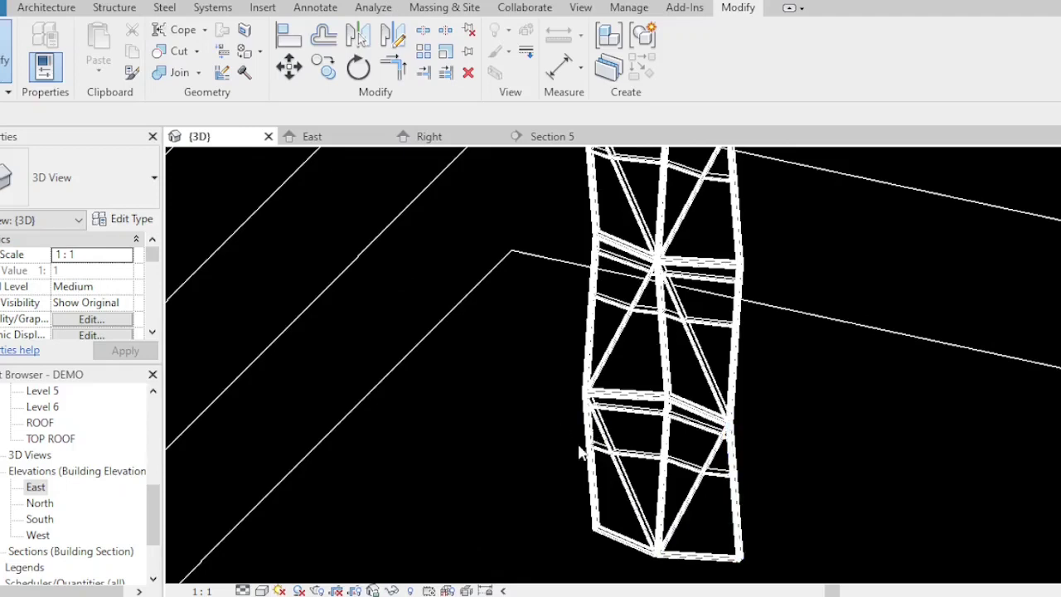
{"action": "scroll", "coordinate": [680, 518], "scroll_direction": "up", "scroll_amount": 2}
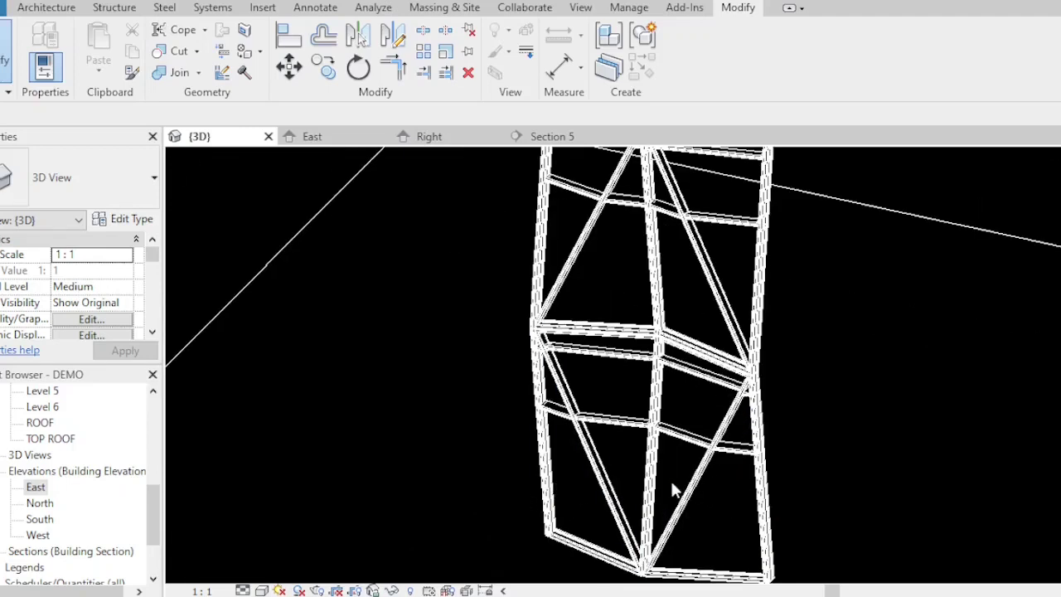
{"action": "scroll", "coordinate": [611, 356], "scroll_direction": "up", "scroll_amount": 5}
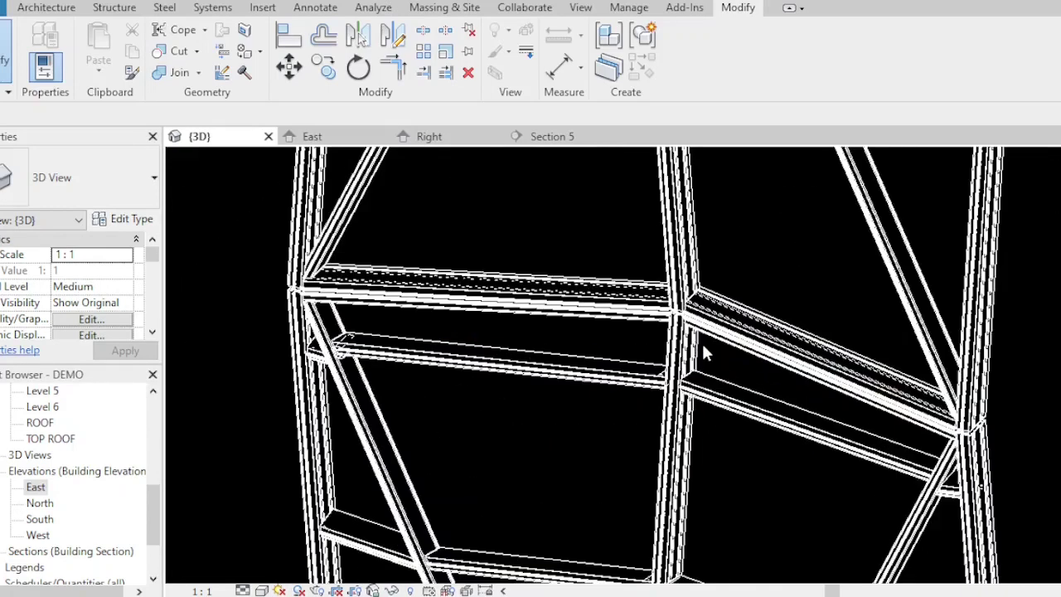
Select the transom just below the stack joint, between the centre mullion and the diagonal, to check its family type
{"action": "scroll", "coordinate": [700, 368], "scroll_direction": "down", "scroll_amount": 3}
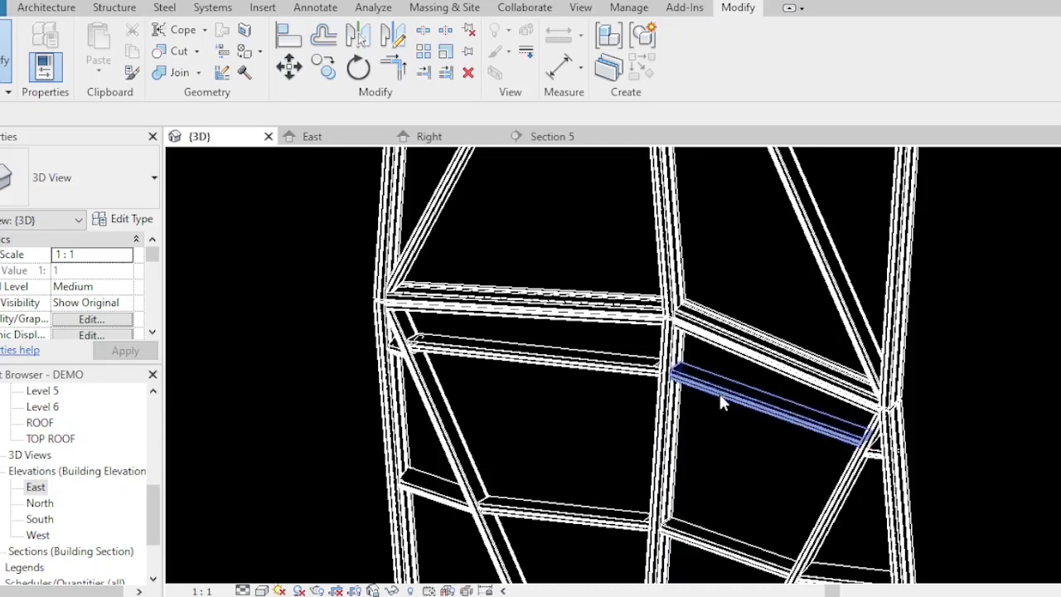
{"action": "scroll", "coordinate": [719, 400], "scroll_direction": "up", "scroll_amount": 4}
{"action": "left_click", "coordinate": [690, 381]}
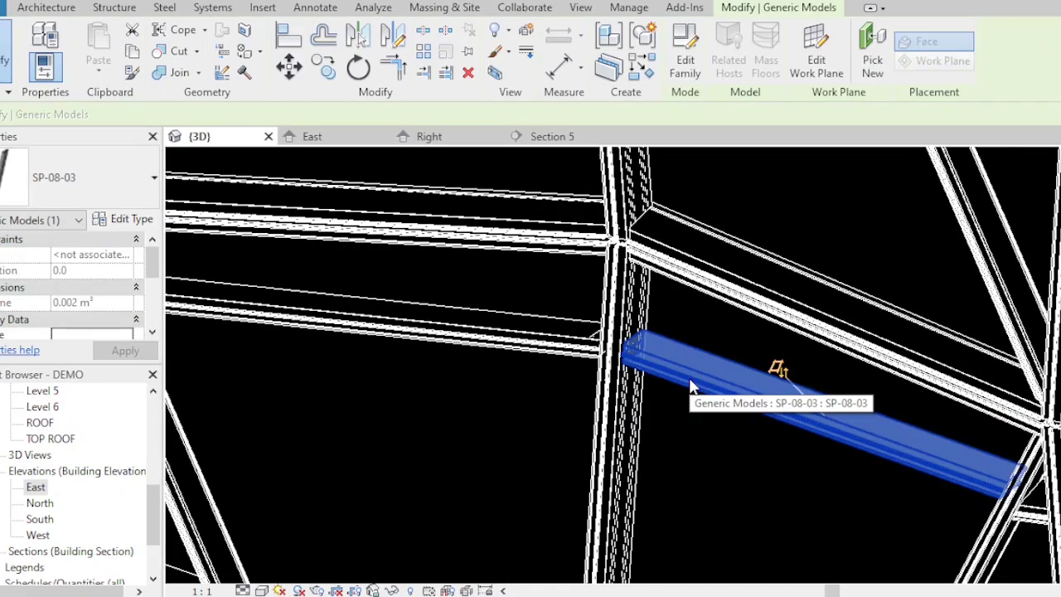
Switch to the Delta systems drawing in AutoCAD and inspect the transom junction in the side section of the crossing mullions
{"action": "mouse_move", "coordinate": [570, 595]}
{"action": "left_click", "coordinate": [489, 565]}
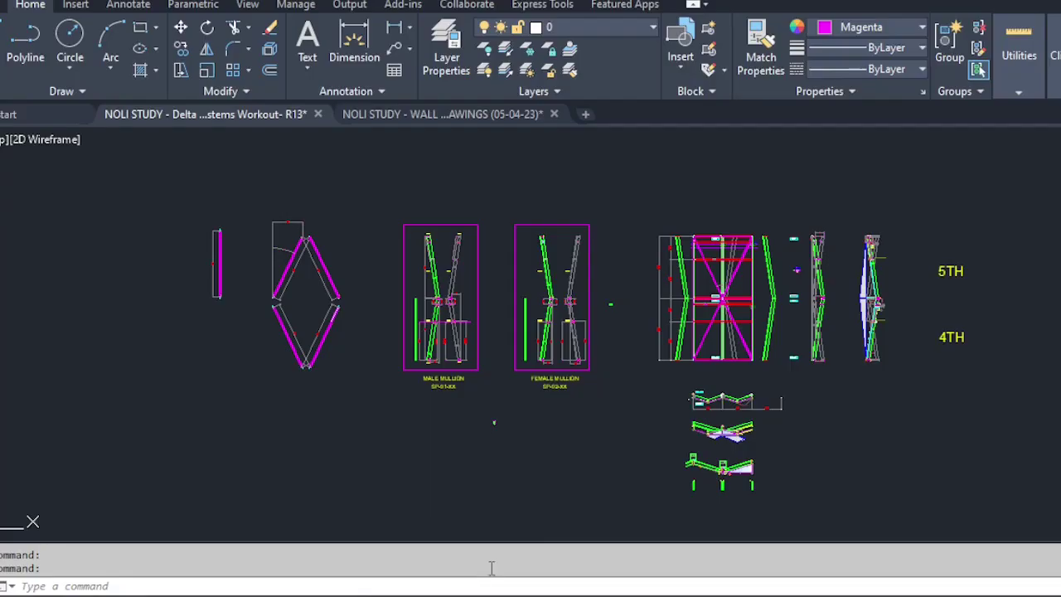
{"action": "scroll", "coordinate": [805, 240], "scroll_direction": "up", "scroll_amount": 10}
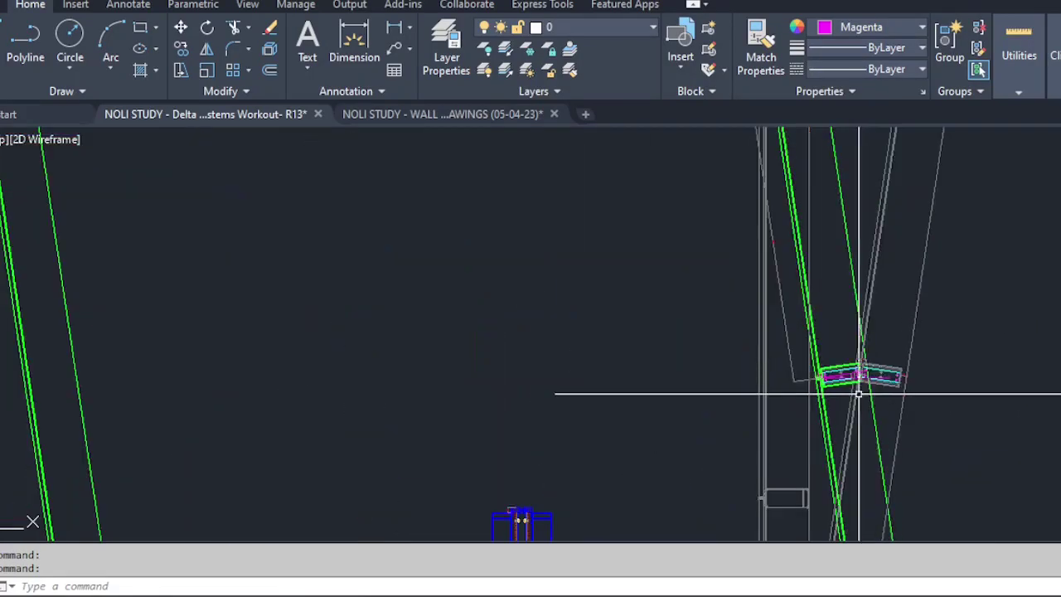
{"action": "scroll", "coordinate": [842, 394], "scroll_direction": "down", "scroll_amount": 6}
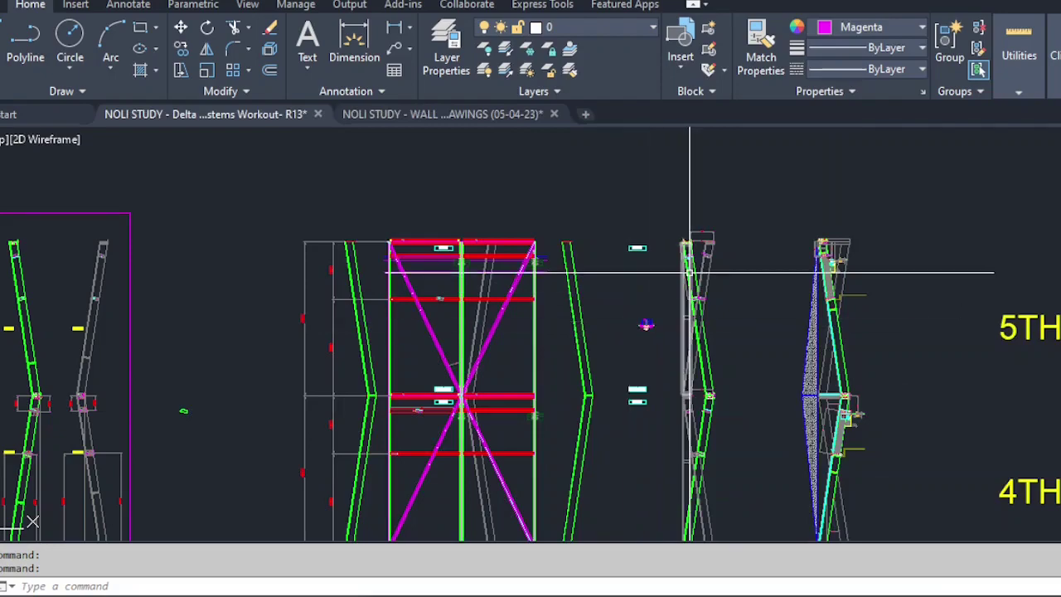
Inspect the transom, glazing and insulation details in the vertical section at the 5TH floor
{"action": "scroll", "coordinate": [689, 273], "scroll_direction": "up", "scroll_amount": 3}
{"action": "scroll", "coordinate": [669, 293], "scroll_direction": "down", "scroll_amount": 5}
{"action": "scroll", "coordinate": [793, 273], "scroll_direction": "up", "scroll_amount": 4}
{"action": "scroll", "coordinate": [722, 251], "scroll_direction": "up", "scroll_amount": 3}
{"action": "scroll", "coordinate": [680, 326], "scroll_direction": "down", "scroll_amount": 4}
{"action": "scroll", "coordinate": [753, 469], "scroll_direction": "up", "scroll_amount": 6}
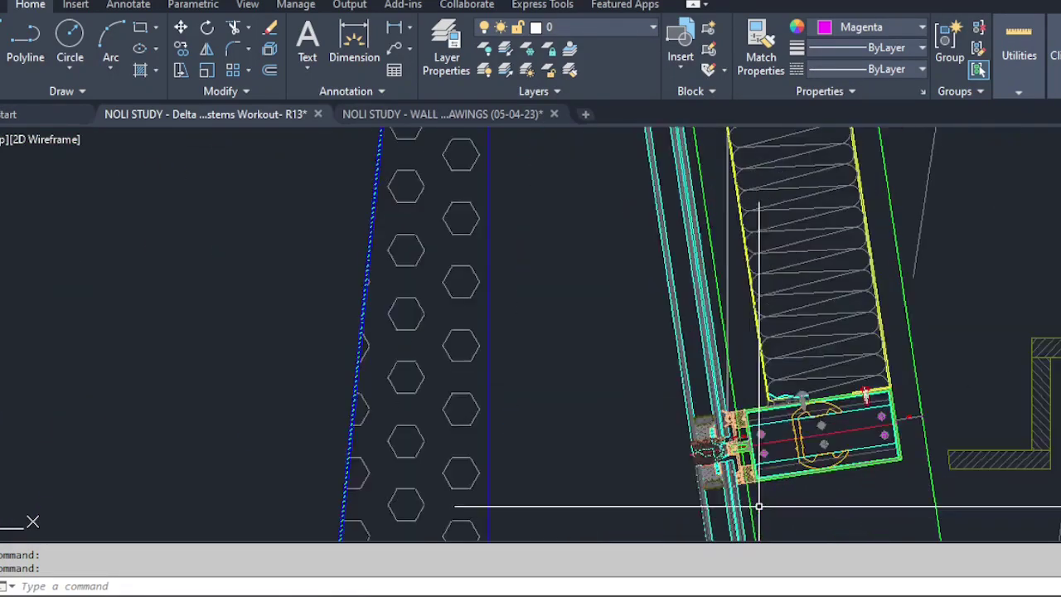
{"action": "scroll", "coordinate": [754, 494], "scroll_direction": "up", "scroll_amount": 2}
{"action": "scroll", "coordinate": [670, 264], "scroll_direction": "down", "scroll_amount": 7}
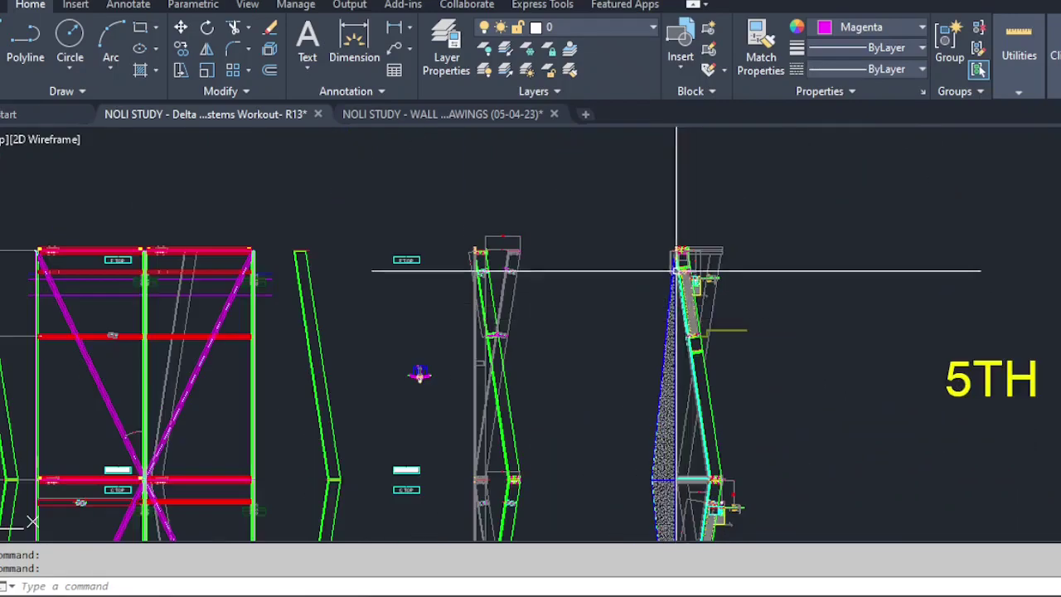
Select the box transom profile below the top stack joint in the 5TH floor section to examine its glazing connection
{"action": "scroll", "coordinate": [669, 259], "scroll_direction": "up", "scroll_amount": 6}
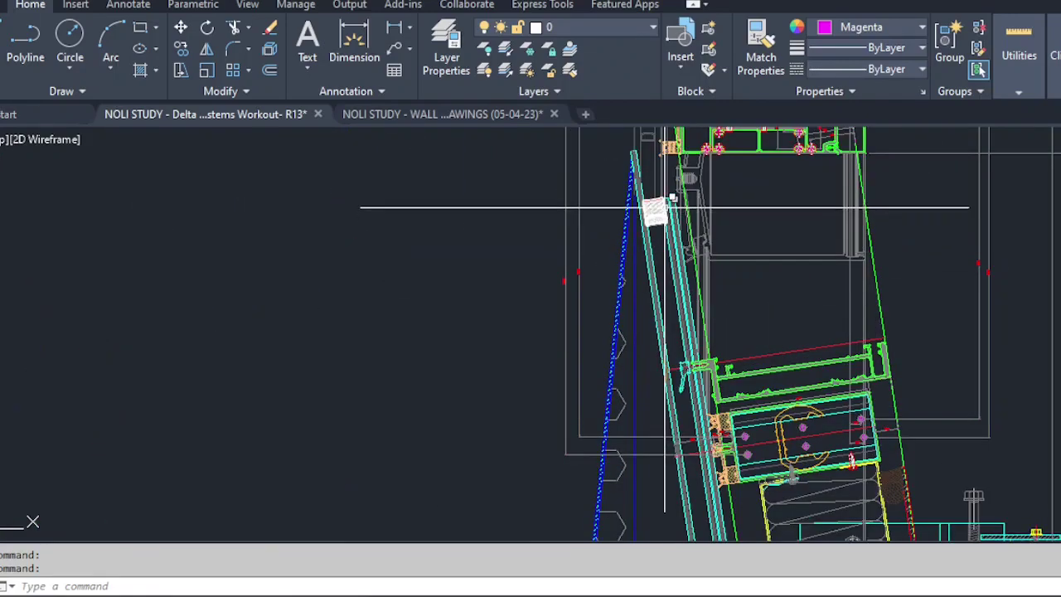
{"action": "scroll", "coordinate": [663, 207], "scroll_direction": "up", "scroll_amount": 4}
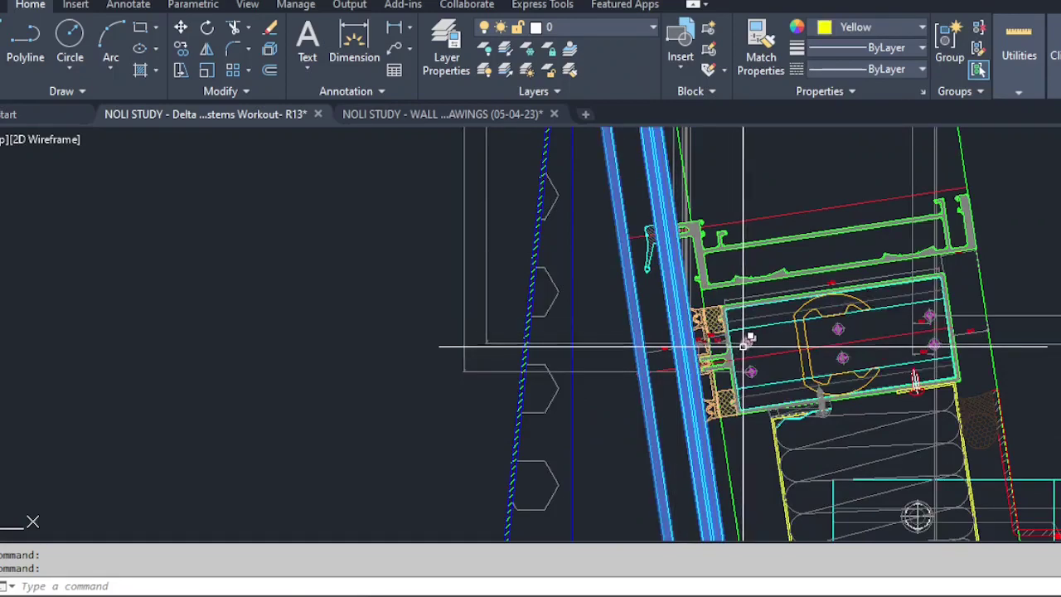
{"action": "key", "text": "Escape"}
{"action": "scroll", "coordinate": [727, 355], "scroll_direction": "up", "scroll_amount": 2}
{"action": "scroll", "coordinate": [727, 355], "scroll_direction": "up", "scroll_amount": 2}
{"action": "left_click", "coordinate": [709, 353]}
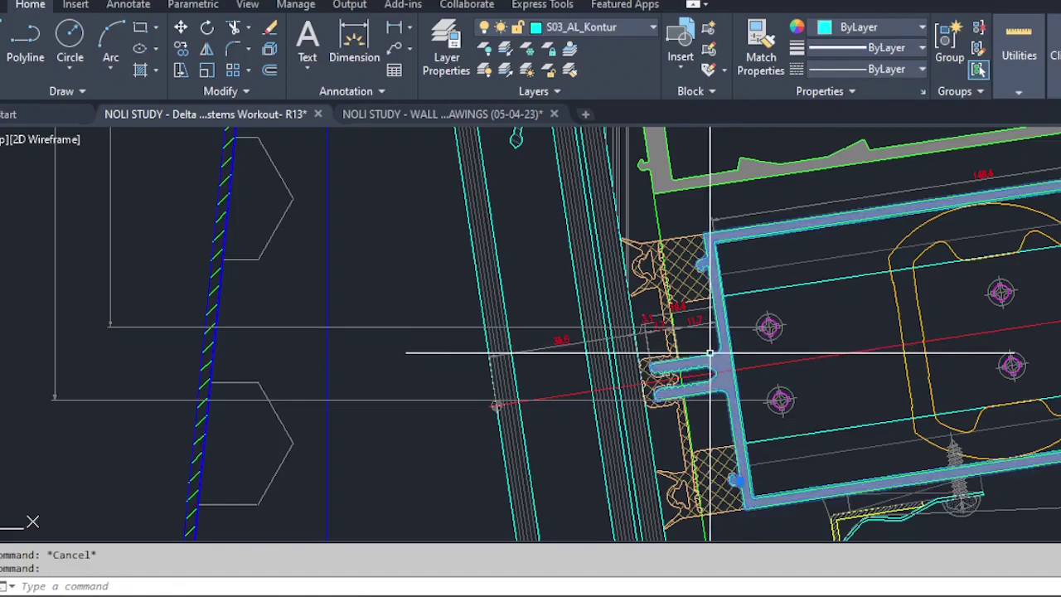
{"action": "scroll", "coordinate": [661, 262], "scroll_direction": "down", "scroll_amount": 2}
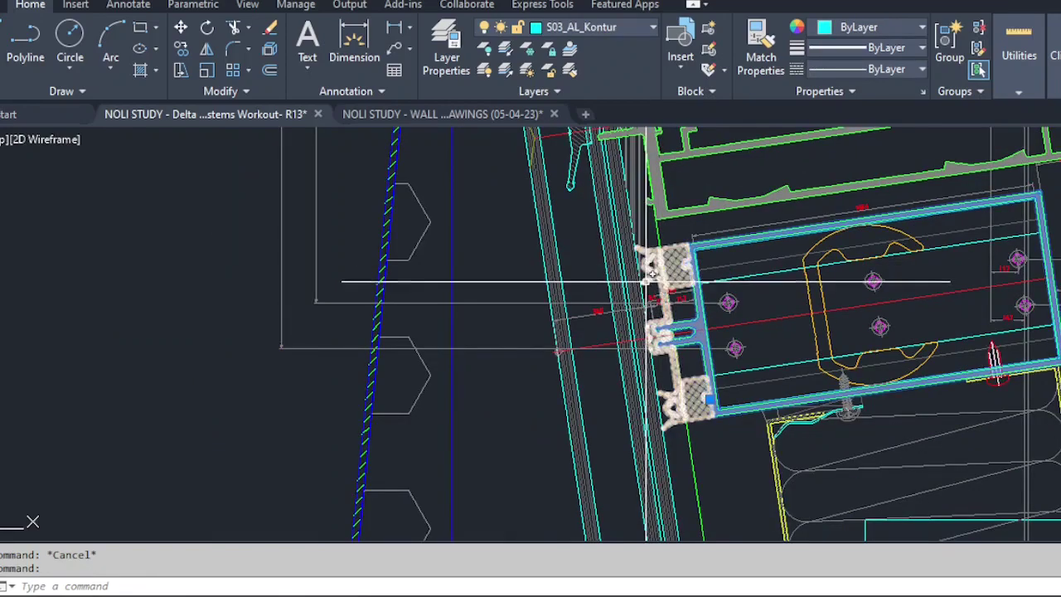
Select the gasket between the box transom and the glazing in the 5TH floor section to examine it, and clear the selection
{"action": "scroll", "coordinate": [671, 282], "scroll_direction": "up", "scroll_amount": 2}
{"action": "scroll", "coordinate": [671, 286], "scroll_direction": "down", "scroll_amount": 2}
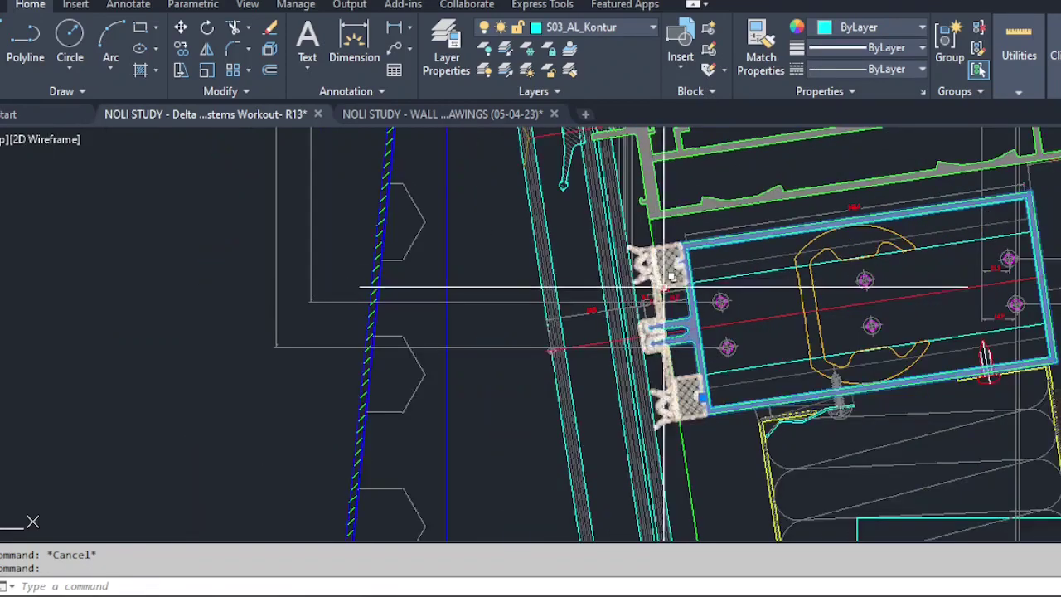
{"action": "scroll", "coordinate": [811, 325], "scroll_direction": "down", "scroll_amount": 2}
{"action": "scroll", "coordinate": [704, 345], "scroll_direction": "up", "scroll_amount": 4}
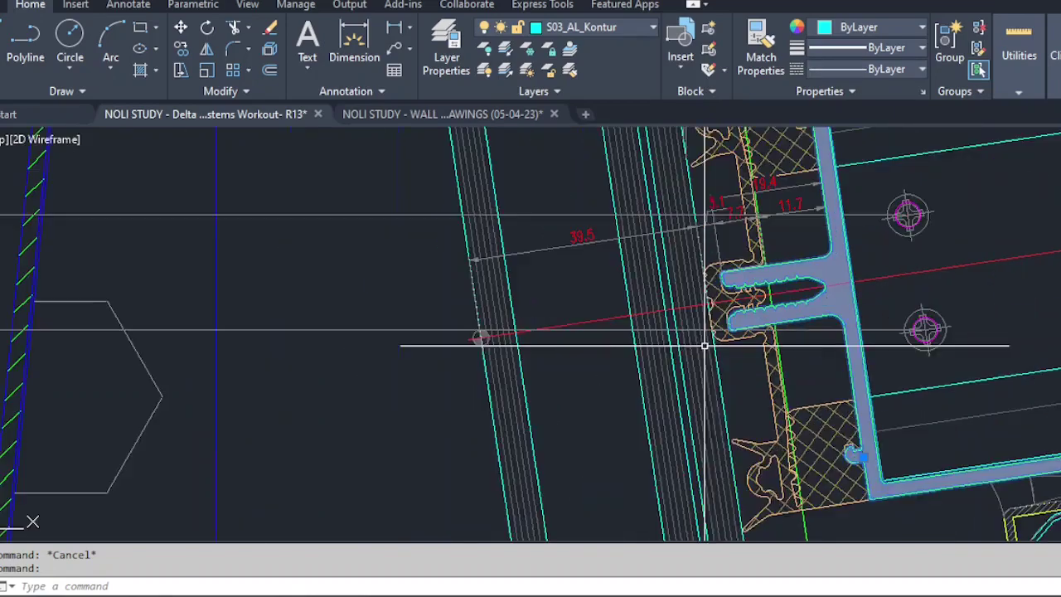
{"action": "left_click", "coordinate": [723, 338]}
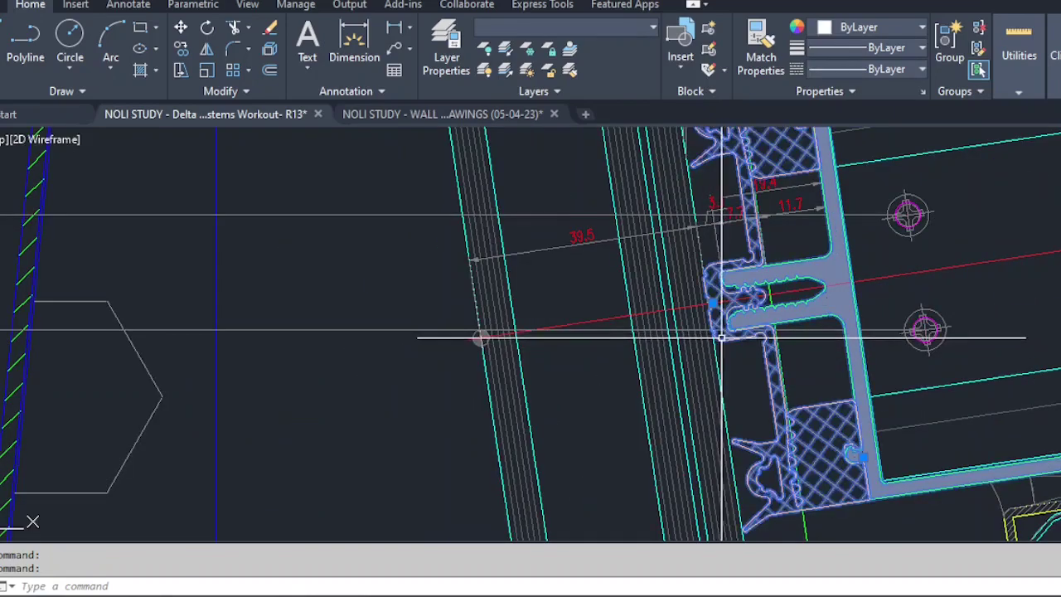
{"action": "scroll", "coordinate": [720, 332], "scroll_direction": "down", "scroll_amount": 5}
{"action": "scroll", "coordinate": [733, 414], "scroll_direction": "up", "scroll_amount": 3}
{"action": "scroll", "coordinate": [713, 473], "scroll_direction": "up", "scroll_amount": 2}
{"action": "key", "text": "Escape"}
{"action": "key", "text": "Escape"}
Examine the transom at the horizontal glazing joint in the 5TH floor section and select the C-shaped connector inside its box profile
{"action": "scroll", "coordinate": [674, 374], "scroll_direction": "down", "scroll_amount": 6}
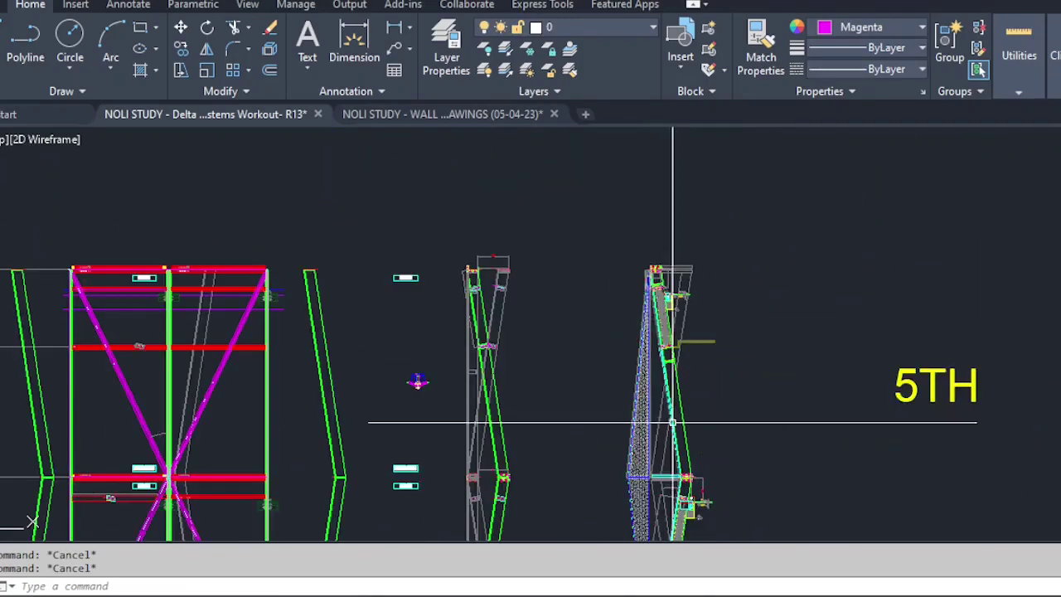
{"action": "scroll", "coordinate": [678, 430], "scroll_direction": "up", "scroll_amount": 2}
{"action": "scroll", "coordinate": [638, 273], "scroll_direction": "up", "scroll_amount": 8}
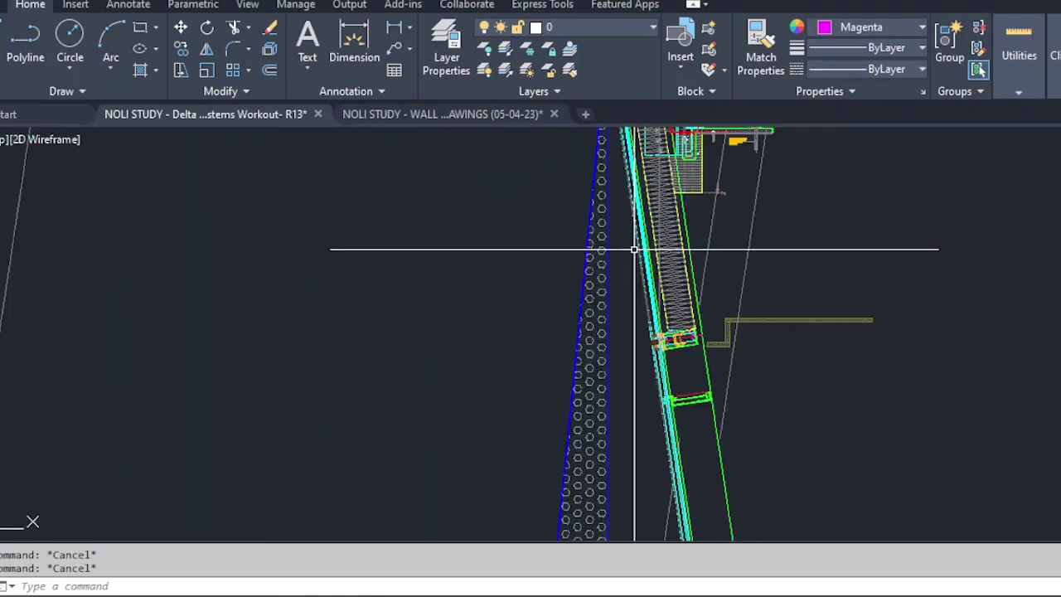
{"action": "scroll", "coordinate": [669, 373], "scroll_direction": "up", "scroll_amount": 2}
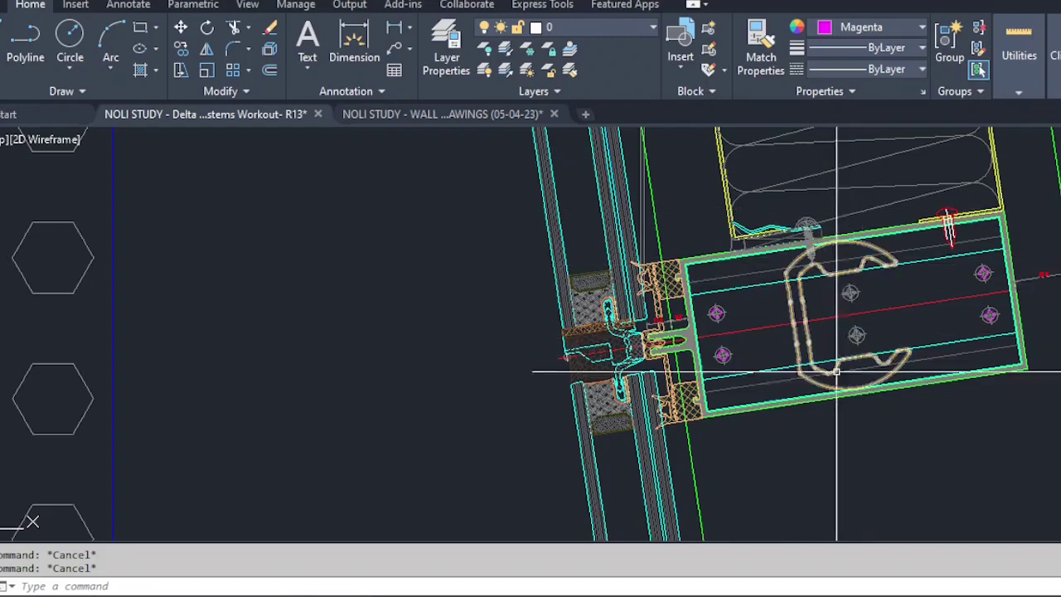
{"action": "scroll", "coordinate": [816, 325], "scroll_direction": "up", "scroll_amount": 2}
{"action": "left_click", "coordinate": [805, 330]}
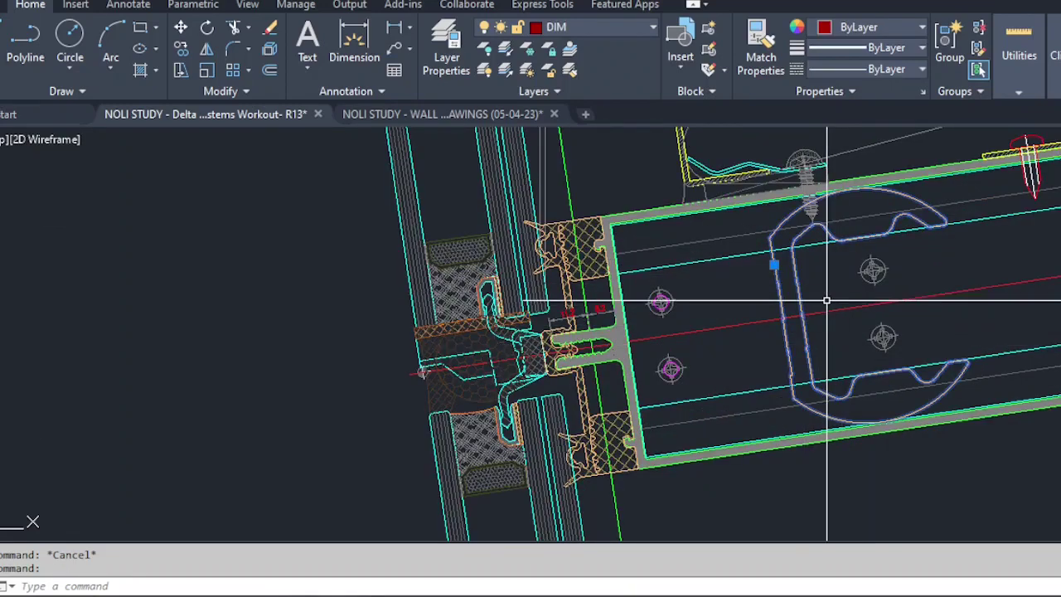
{"action": "scroll", "coordinate": [824, 300], "scroll_direction": "down", "scroll_amount": 6}
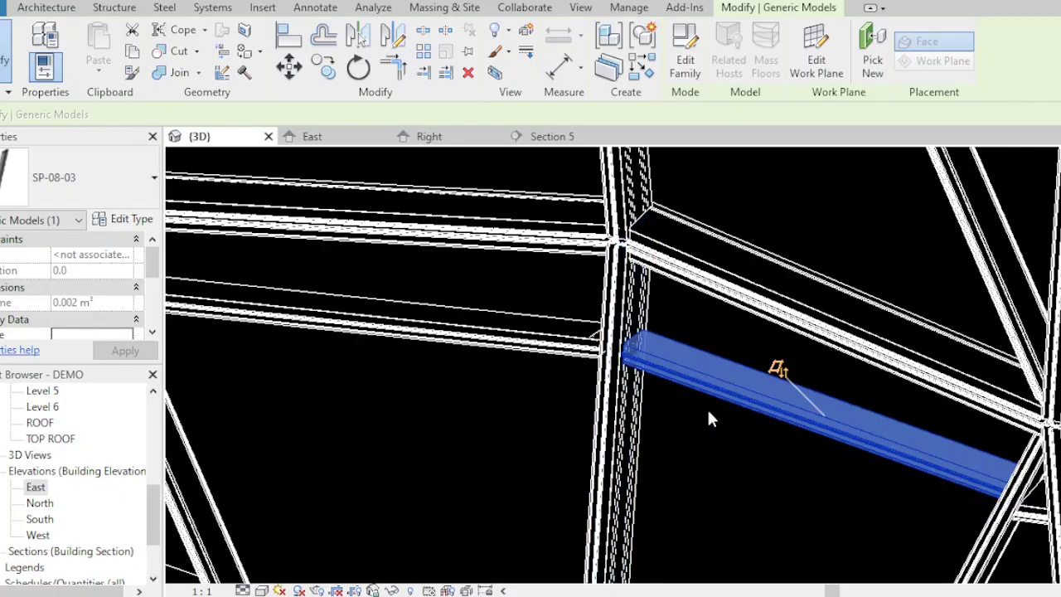
Switch to the Revit 3D view, deselect the transom and inspect the transoms between the centre mullion and the diagonals
{"action": "left_click", "coordinate": [706, 418]}
{"action": "scroll", "coordinate": [718, 429], "scroll_direction": "down", "scroll_amount": 5}
{"action": "scroll", "coordinate": [627, 374], "scroll_direction": "up", "scroll_amount": 5}
{"action": "middle_click_drag", "start_coordinate": [750, 394], "coordinate": [898, 324], "text": "shift"}
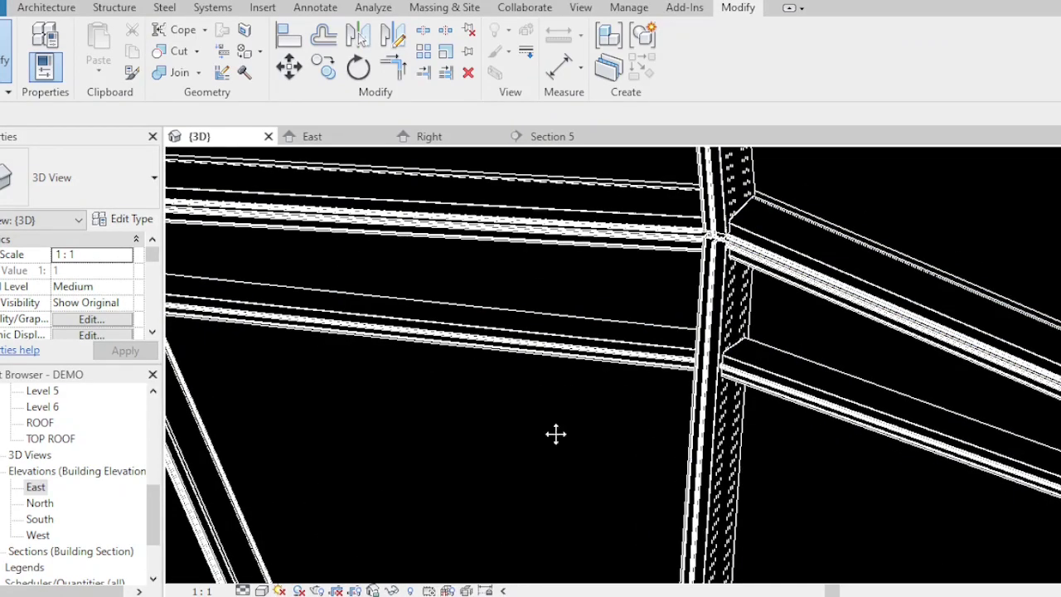
{"action": "middle_click_drag", "start_coordinate": [555, 434], "coordinate": [623, 327], "text": "shift"}
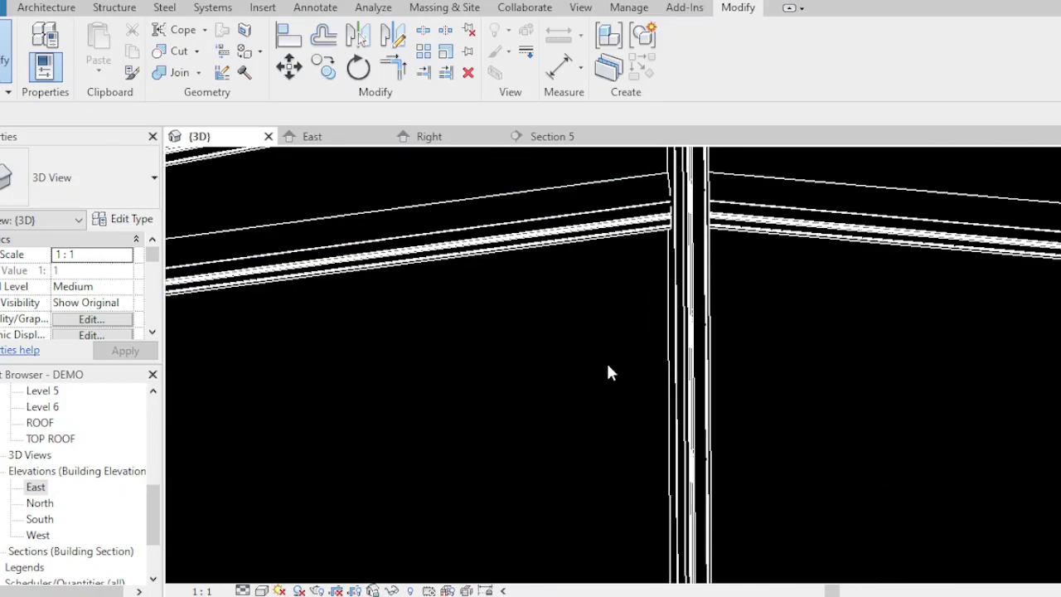
{"action": "scroll", "coordinate": [638, 337], "scroll_direction": "down", "scroll_amount": 2}
{"action": "scroll", "coordinate": [253, 368], "scroll_direction": "up", "scroll_amount": 4}
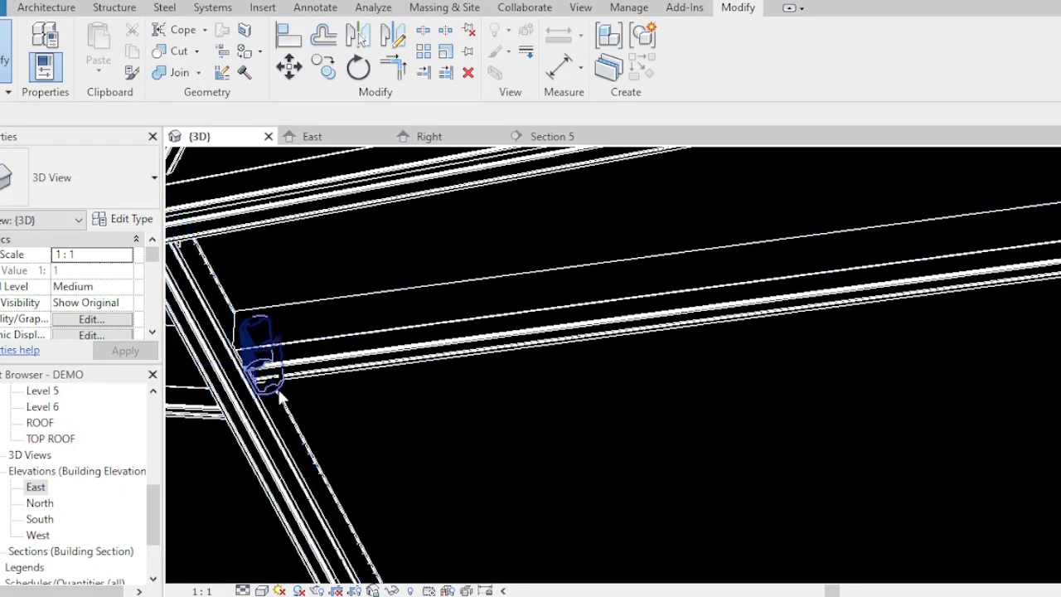
Inspect the C-shaped connector at the transom end where it meets the diagonal just below the stack joint
{"action": "left_click", "coordinate": [281, 393]}
{"action": "left_click", "coordinate": [385, 383]}
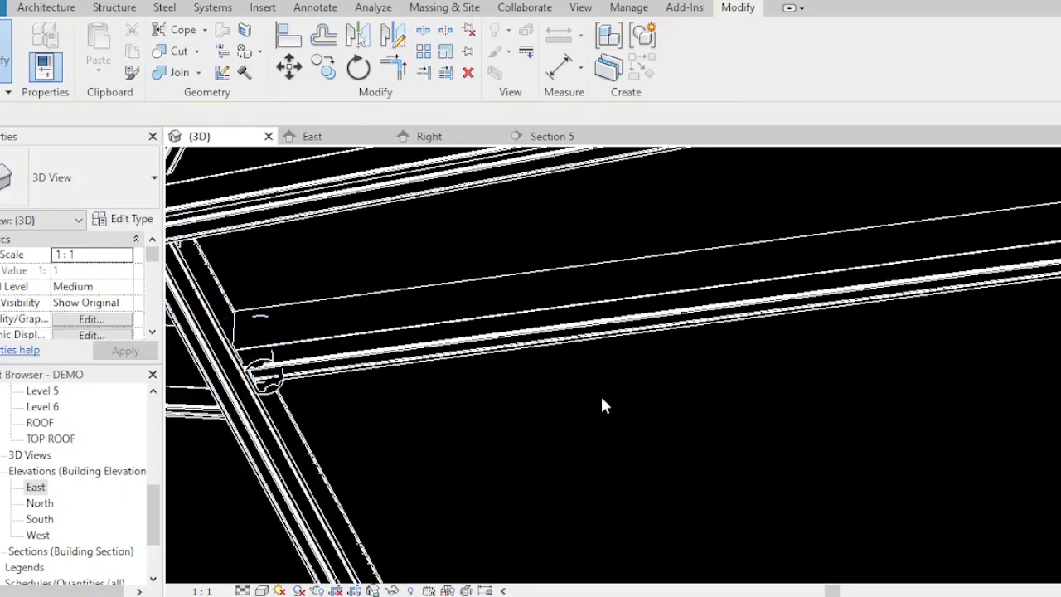
{"action": "scroll", "coordinate": [600, 394], "scroll_direction": "down", "scroll_amount": 1}
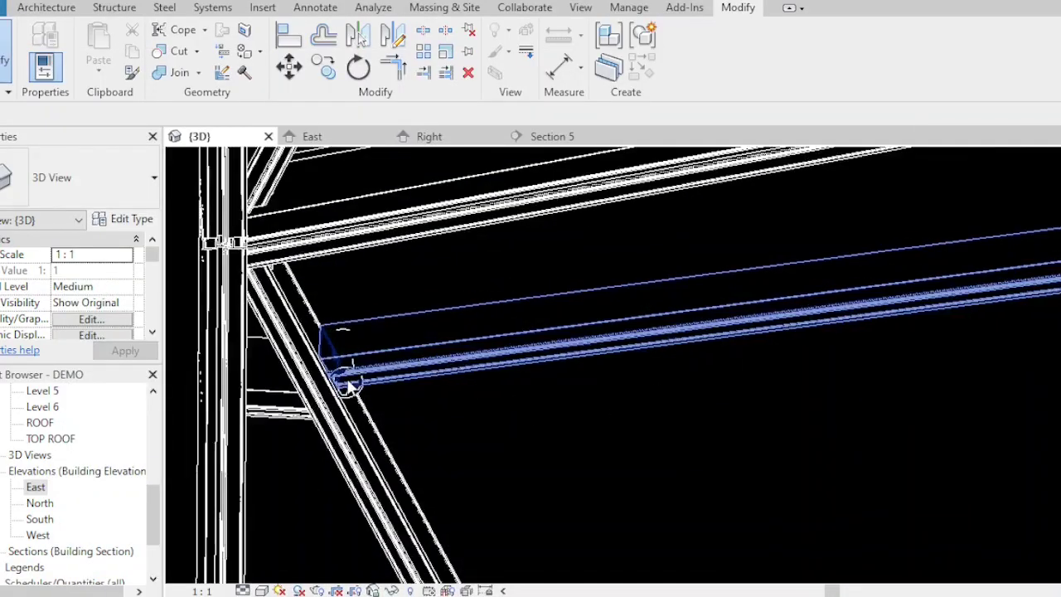
{"action": "scroll", "coordinate": [350, 385], "scroll_direction": "up", "scroll_amount": 2}
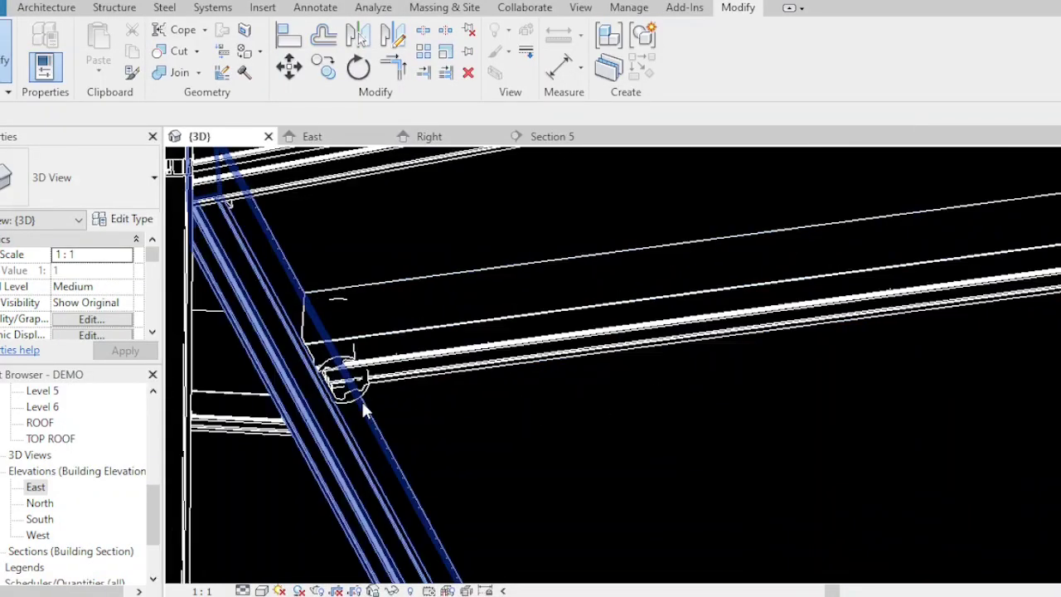
{"action": "scroll", "coordinate": [506, 338], "scroll_direction": "down", "scroll_amount": 4}
{"action": "scroll", "coordinate": [512, 336], "scroll_direction": "down", "scroll_amount": 1}
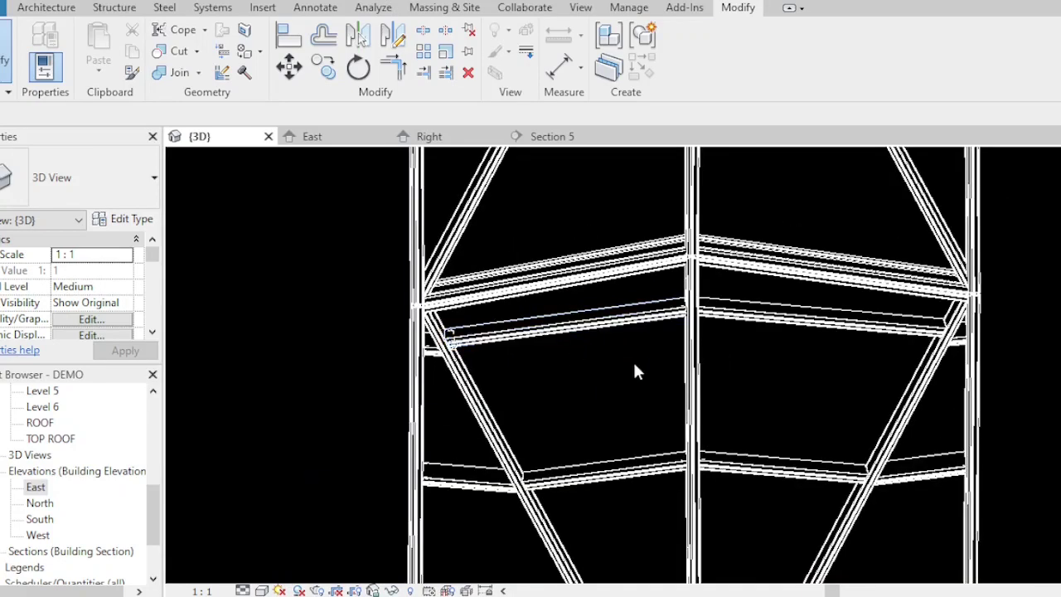
Select the transom left of the centre mullion just below the stack joint to check its family type, and clear the selection
{"action": "left_click", "coordinate": [605, 328]}
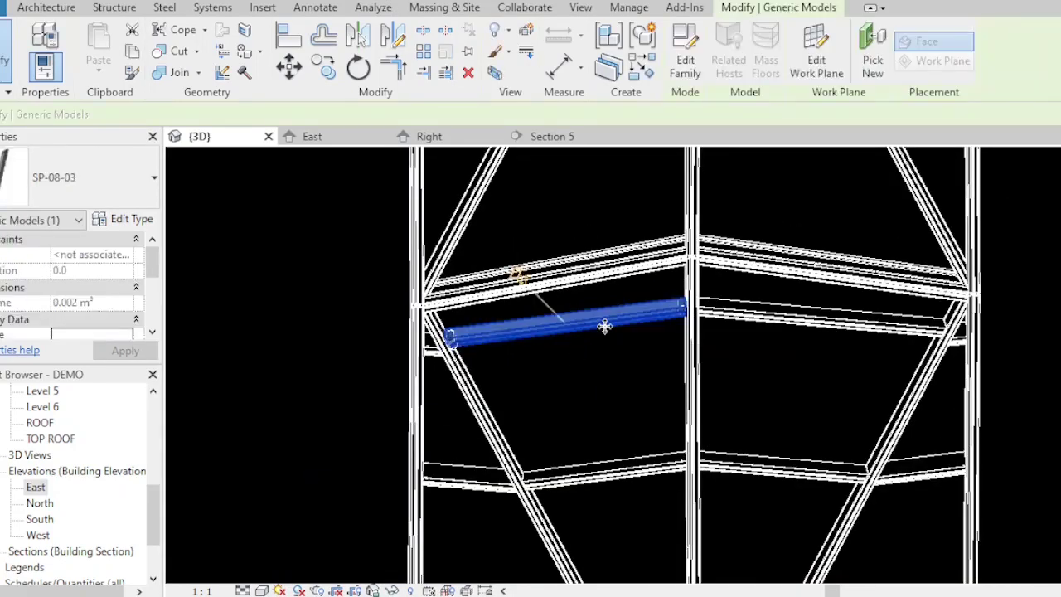
{"action": "left_click", "coordinate": [607, 472]}
{"action": "key", "text": "Escape"}
{"action": "scroll", "coordinate": [580, 344], "scroll_direction": "down", "scroll_amount": 2}
{"action": "scroll", "coordinate": [584, 350], "scroll_direction": "down", "scroll_amount": 1}
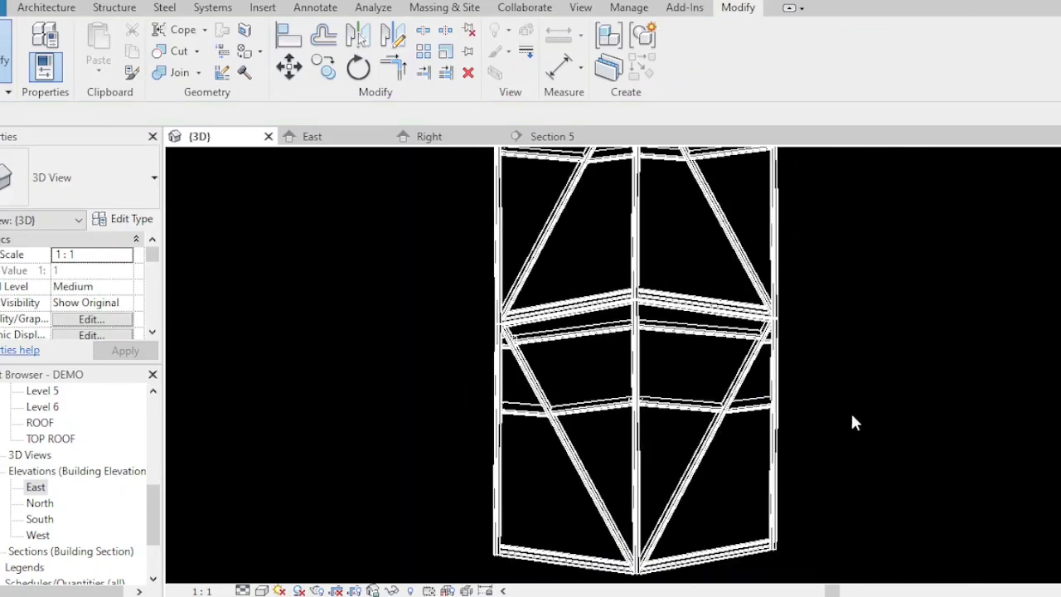
Select the outer side mullion of the panel above the stack joint to check its family type, and deselect it
{"action": "middle_click_drag", "start_coordinate": [866, 427], "coordinate": [709, 373], "text": "shift"}
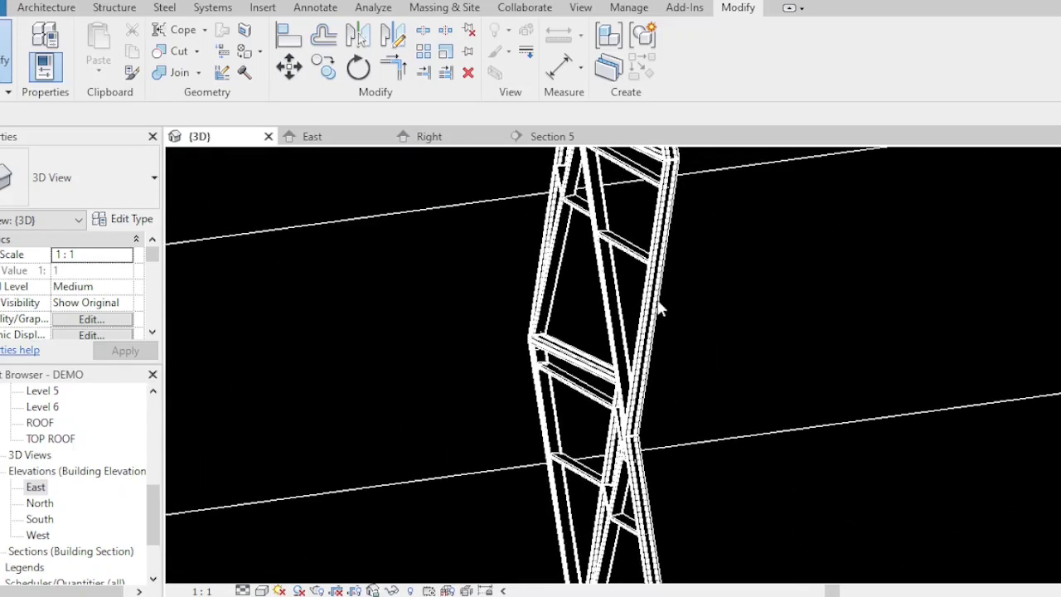
{"action": "left_click", "coordinate": [650, 309]}
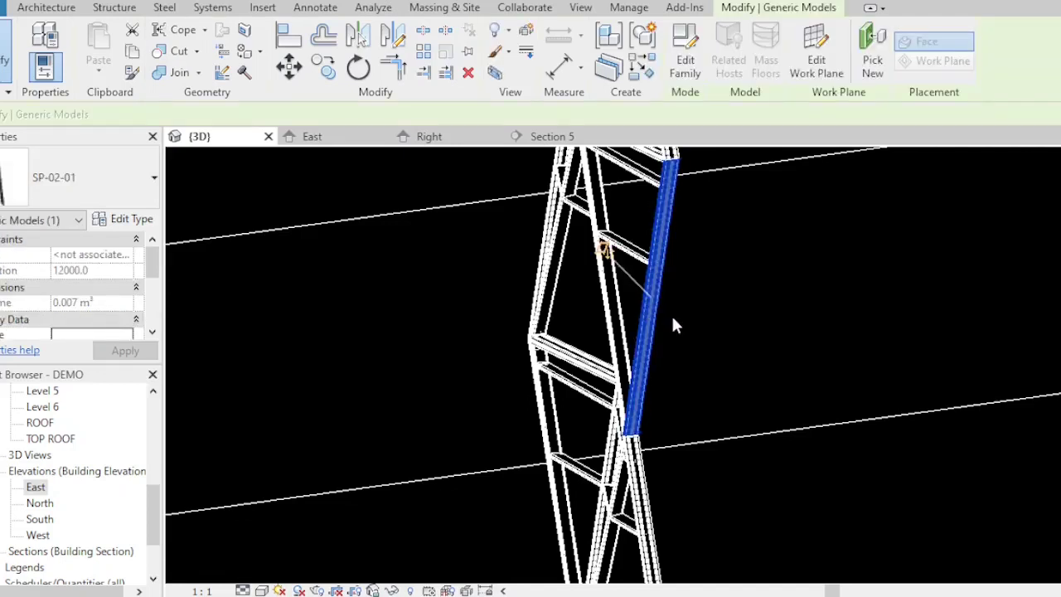
{"action": "left_click", "coordinate": [709, 311]}
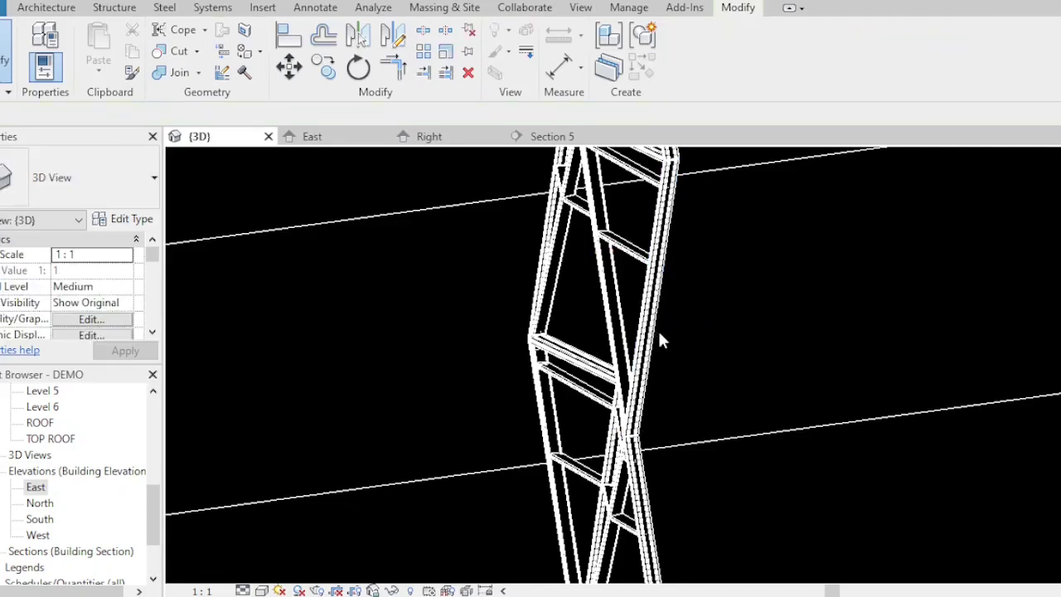
Examine the full stack of folded curtain wall panels against the level lines from the front and the side
{"action": "scroll", "coordinate": [663, 340], "scroll_direction": "down", "scroll_amount": 3}
{"action": "middle_click_drag", "start_coordinate": [564, 452], "coordinate": [556, 398], "text": "shift"}
{"action": "scroll", "coordinate": [557, 435], "scroll_direction": "down", "scroll_amount": 2}
{"action": "middle_click_drag", "start_coordinate": [559, 440], "coordinate": [569, 348], "text": "shift"}
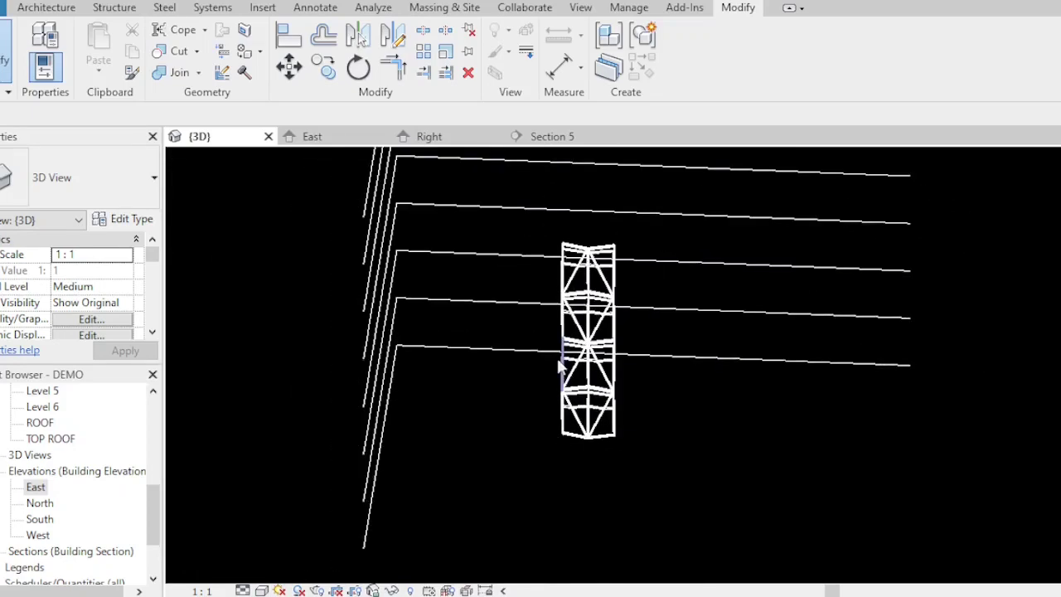
{"action": "scroll", "coordinate": [626, 259], "scroll_direction": "up", "scroll_amount": 3}
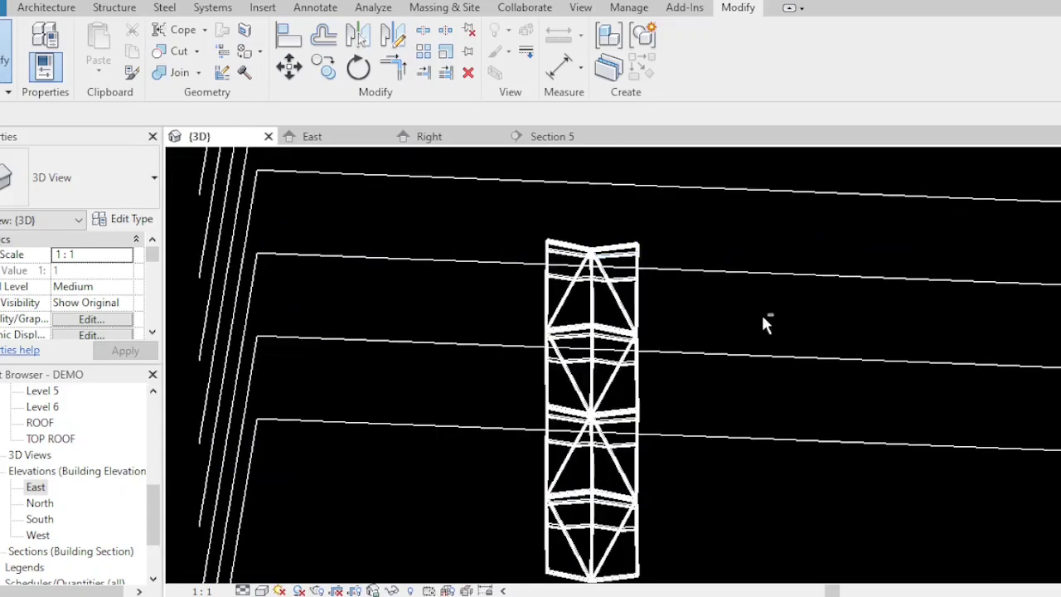
{"action": "middle_click_drag", "start_coordinate": [763, 315], "coordinate": [694, 439], "text": "shift"}
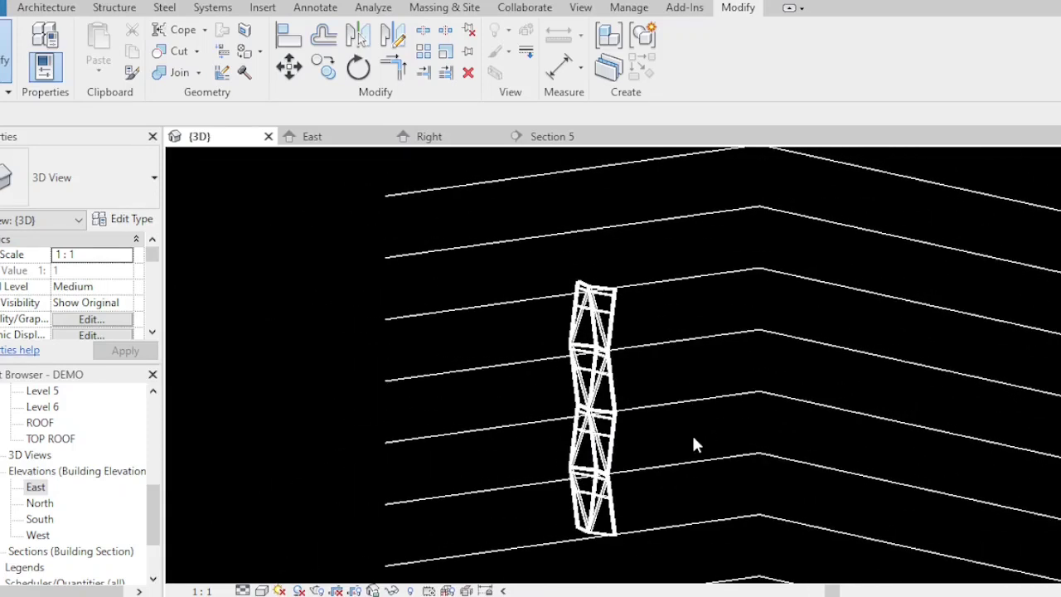
{"action": "scroll", "coordinate": [628, 525], "scroll_direction": "up", "scroll_amount": 3}
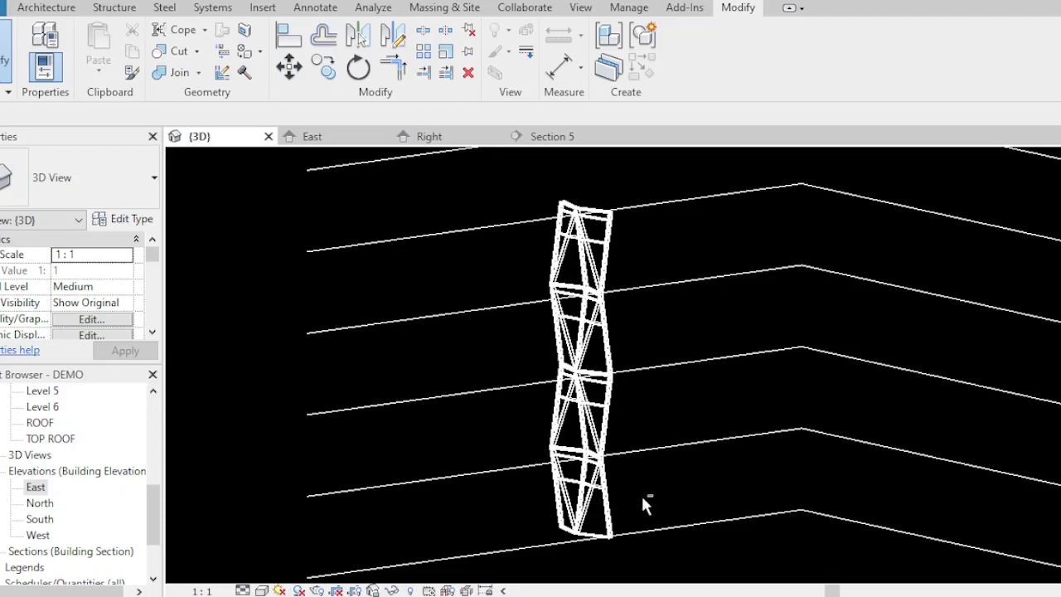
{"action": "mouse_move", "coordinate": [671, 474]}
{"action": "middle_mouse_down", "text": "shift"}
{"action": "mouse_move", "coordinate": [611, 490]}
{"action": "mouse_move", "coordinate": [682, 492]}
{"action": "mouse_move", "coordinate": [669, 484]}
{"action": "middle_mouse_up", "text": "shift"}
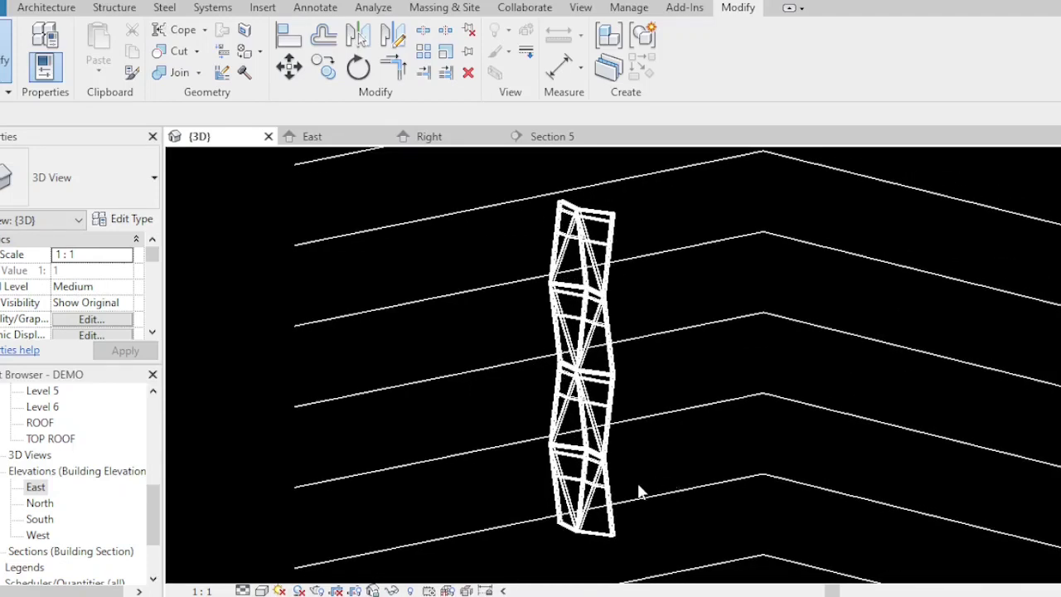
Examine the bottom transoms and mullion ends of the lowest panel from several angles
{"action": "middle_click_drag", "start_coordinate": [500, 441], "coordinate": [591, 458], "text": "shift"}
{"action": "middle_click_drag", "start_coordinate": [477, 442], "coordinate": [584, 501], "text": "shift"}
{"action": "scroll", "coordinate": [584, 507], "scroll_direction": "up", "scroll_amount": 5}
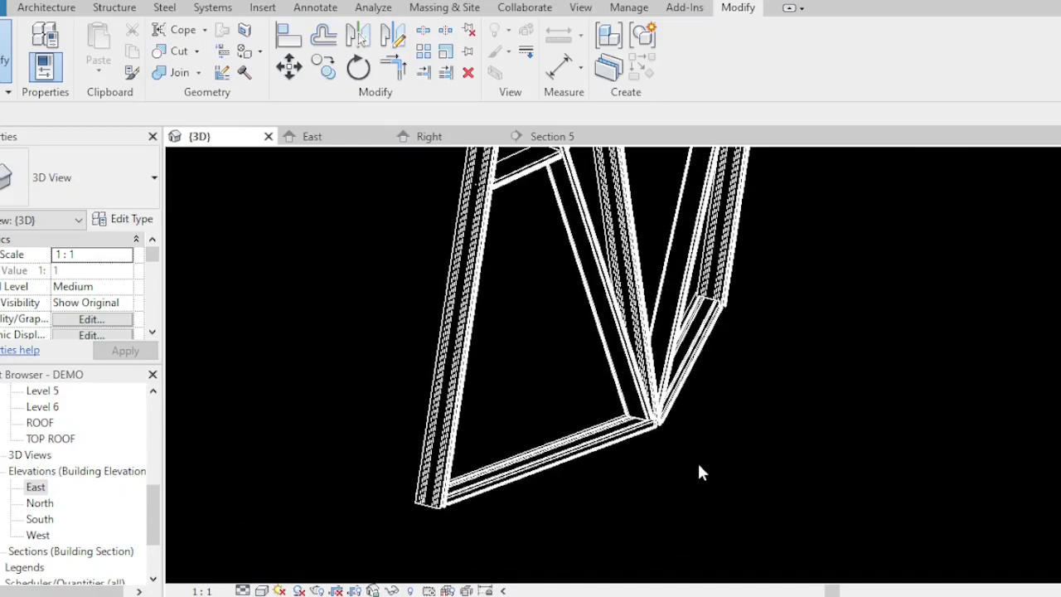
{"action": "middle_click_drag", "start_coordinate": [771, 425], "coordinate": [706, 333], "text": "shift"}
{"action": "middle_click_drag", "start_coordinate": [846, 402], "coordinate": [802, 224], "text": "shift"}
{"action": "scroll", "coordinate": [762, 303], "scroll_direction": "down", "scroll_amount": 4}
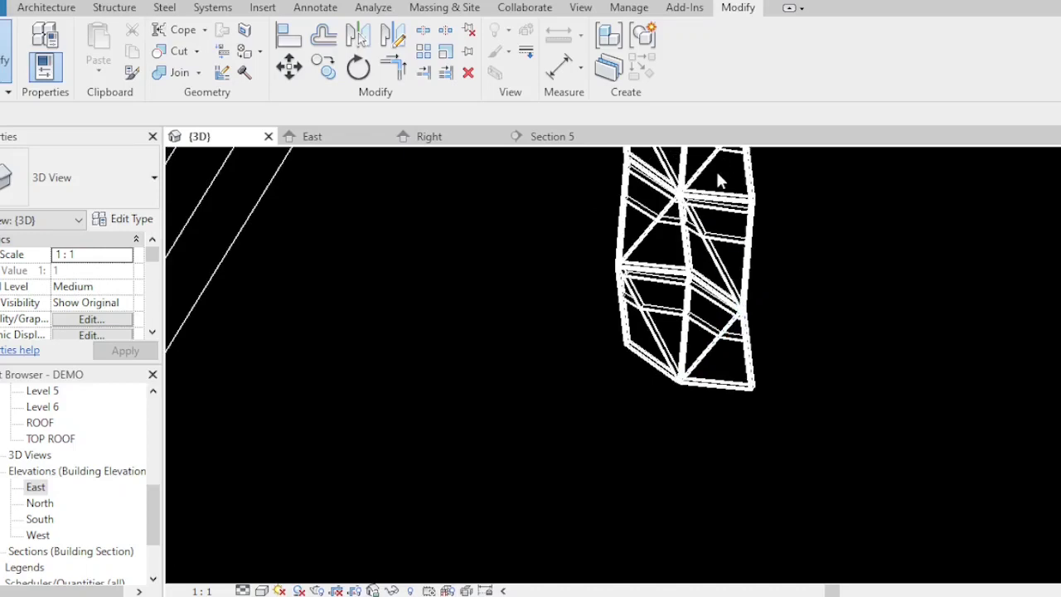